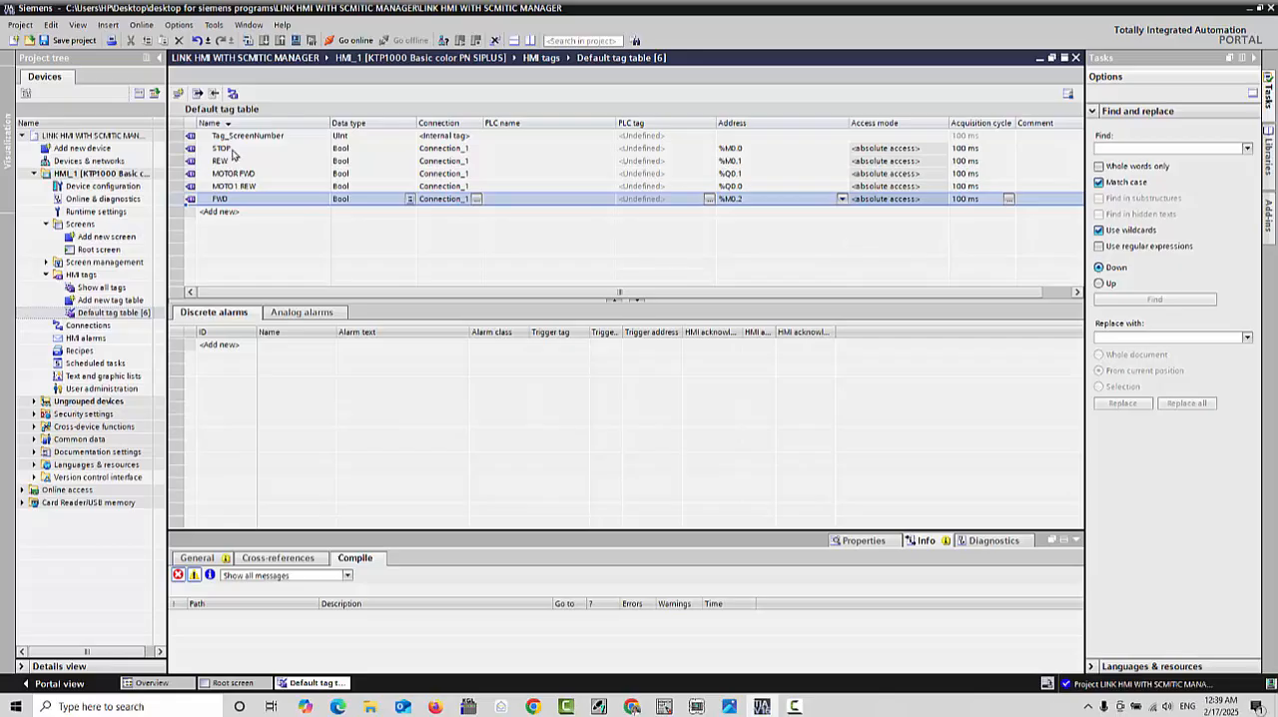
Step: Rename the HMI tag at address %M0.0 to START and the one at %M0.1 to STOP
{"action": "left_click", "coordinate": [232, 150]}
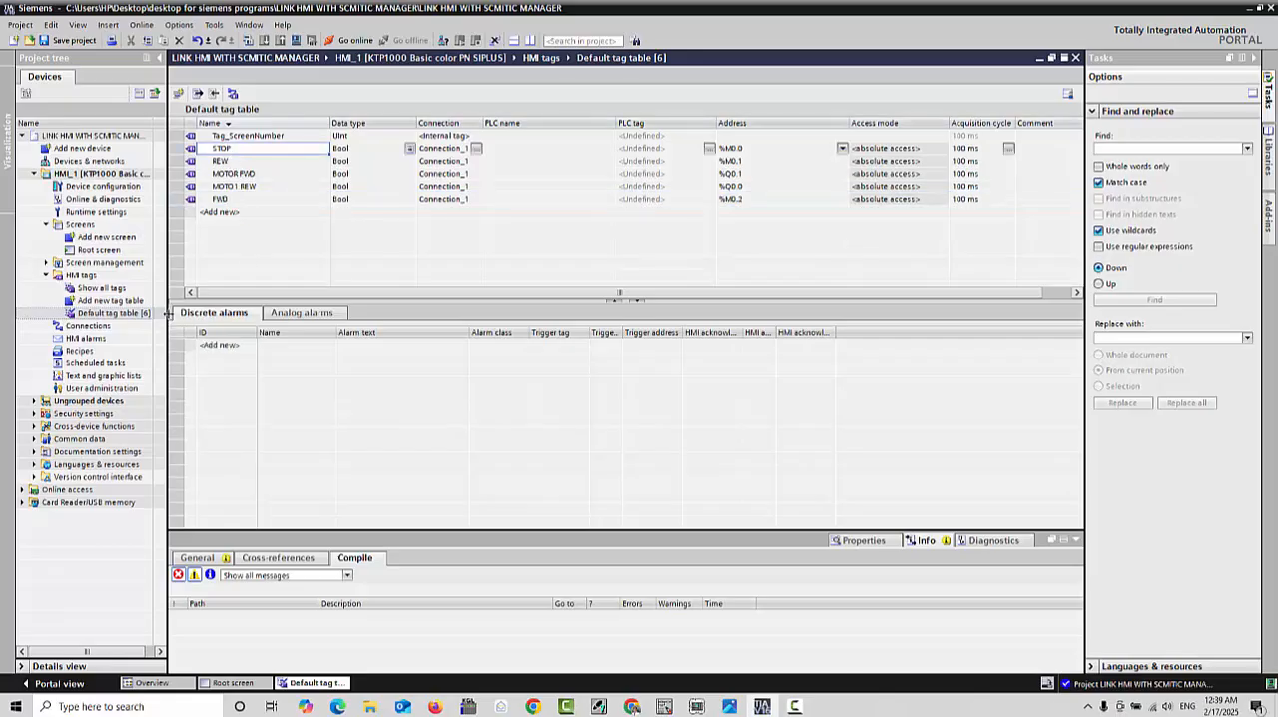
{"action": "type", "text": "S"}
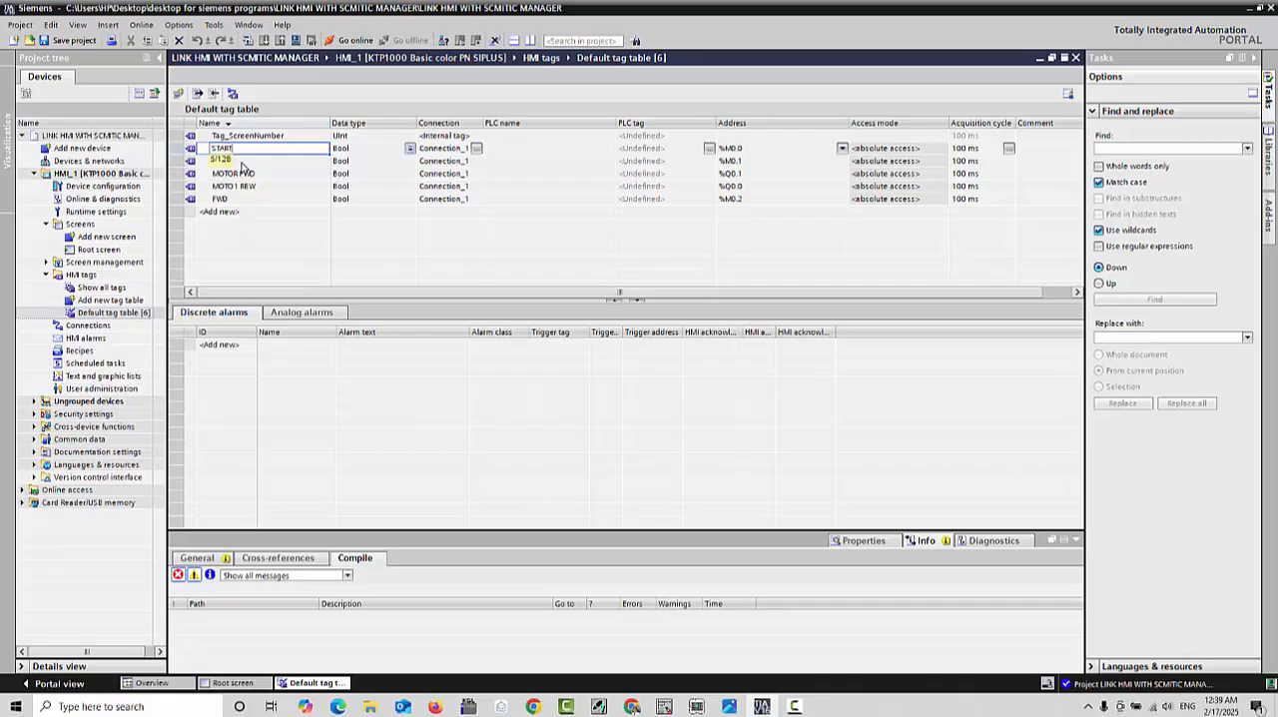
{"action": "key", "text": "Return"}
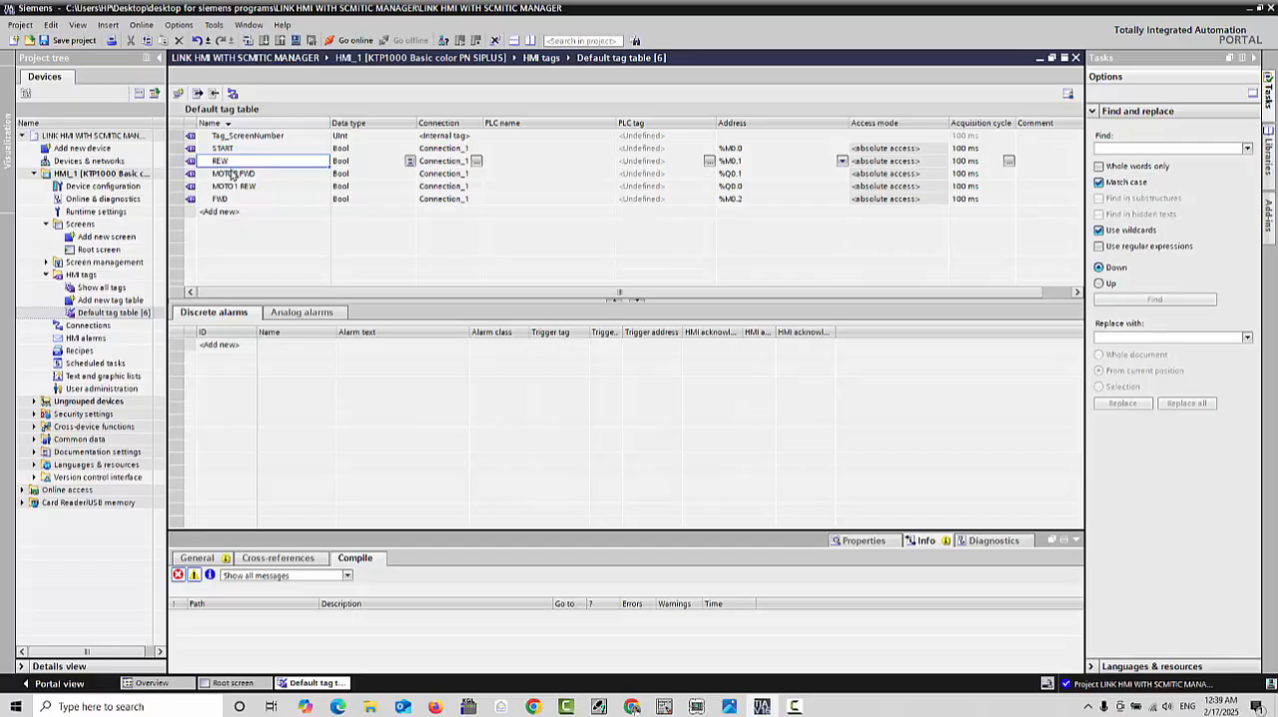
{"action": "type", "text": "STOP"}
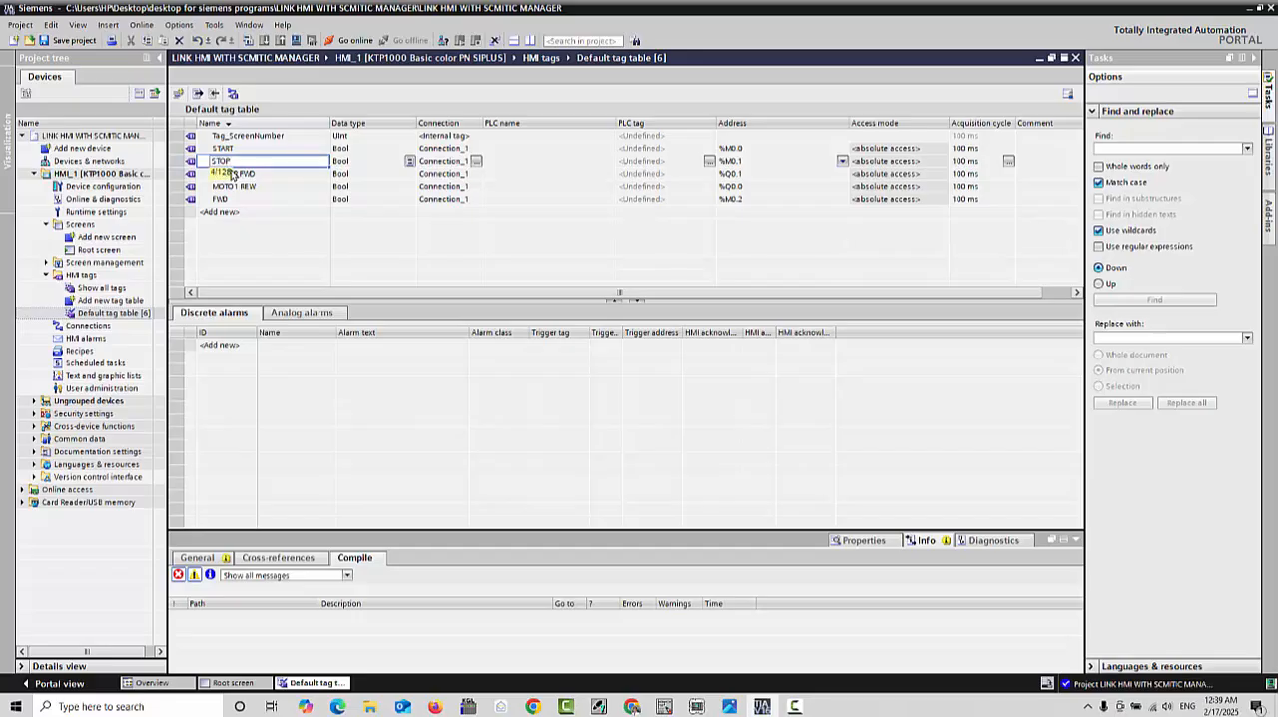
{"action": "key", "text": "Return"}
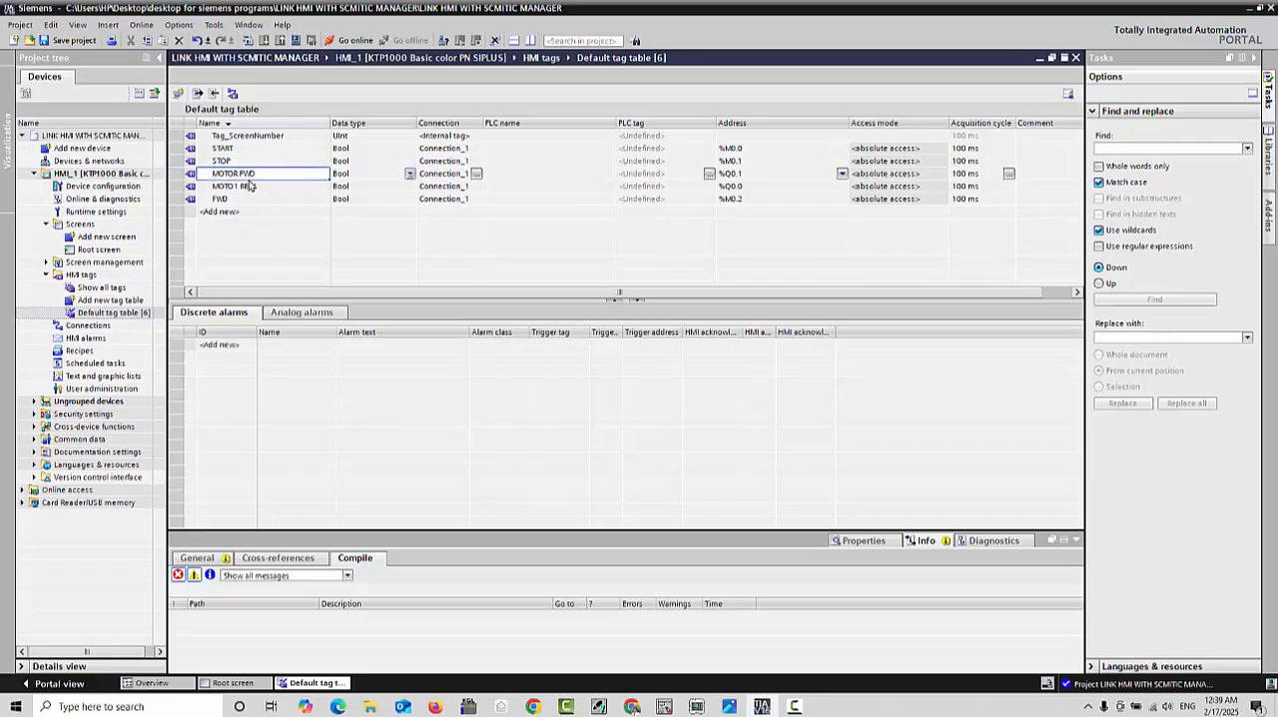
Step: Rename the tags MOTOR FWD, MOTO1 REW and FWD to RED, YELLOW and GREEN respectively
{"action": "key", "text": "F2"}
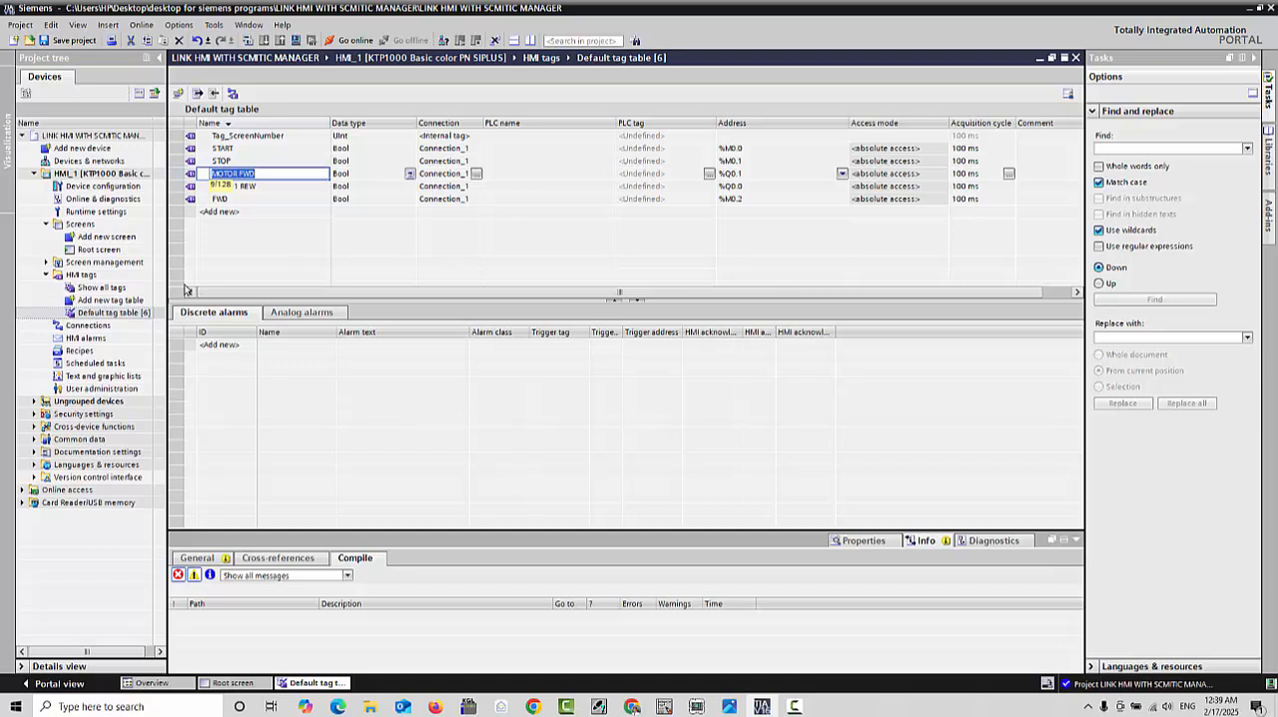
{"action": "type", "text": "RED"}
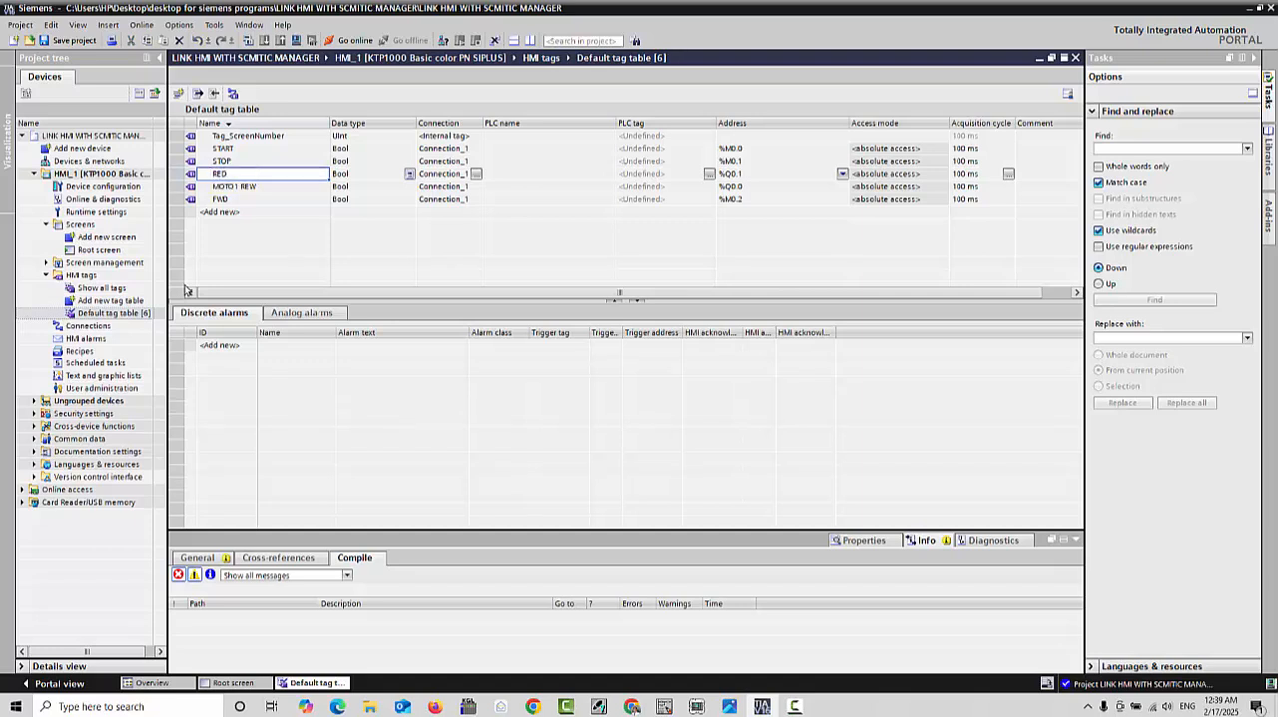
{"action": "key", "text": "Return"}
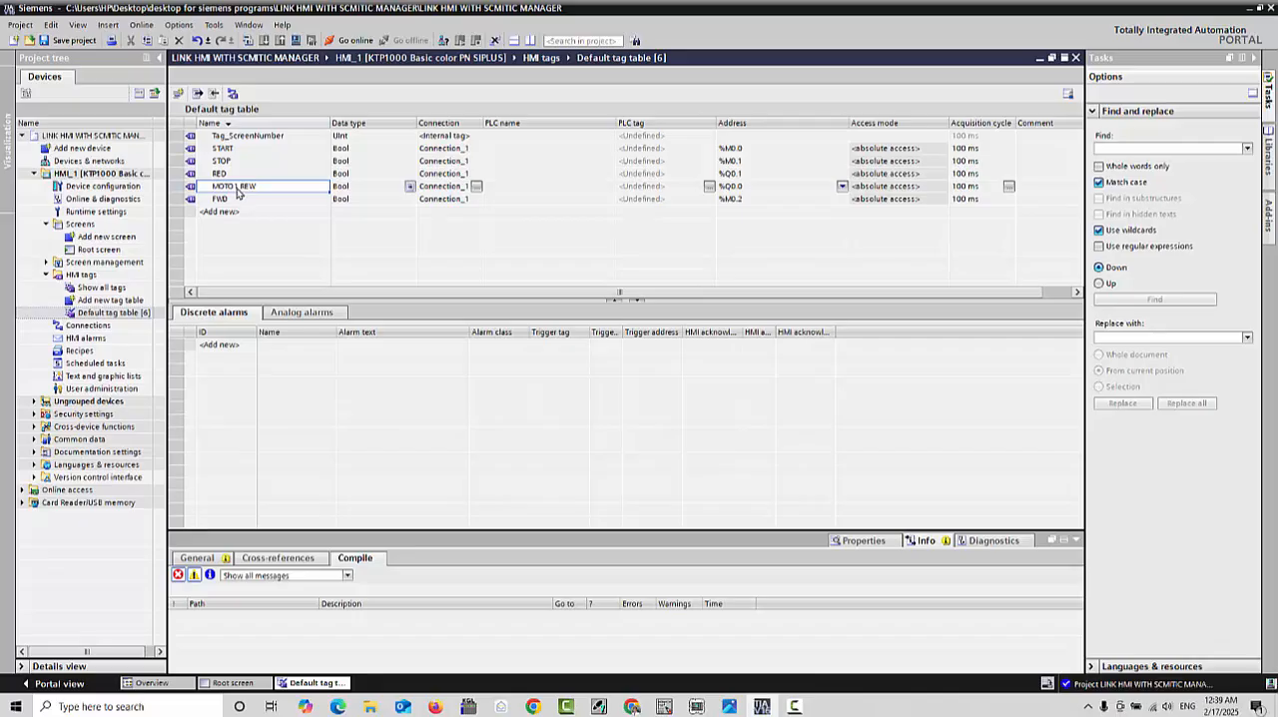
{"action": "key", "text": "F2"}
{"action": "type", "text": "YELLOW"}
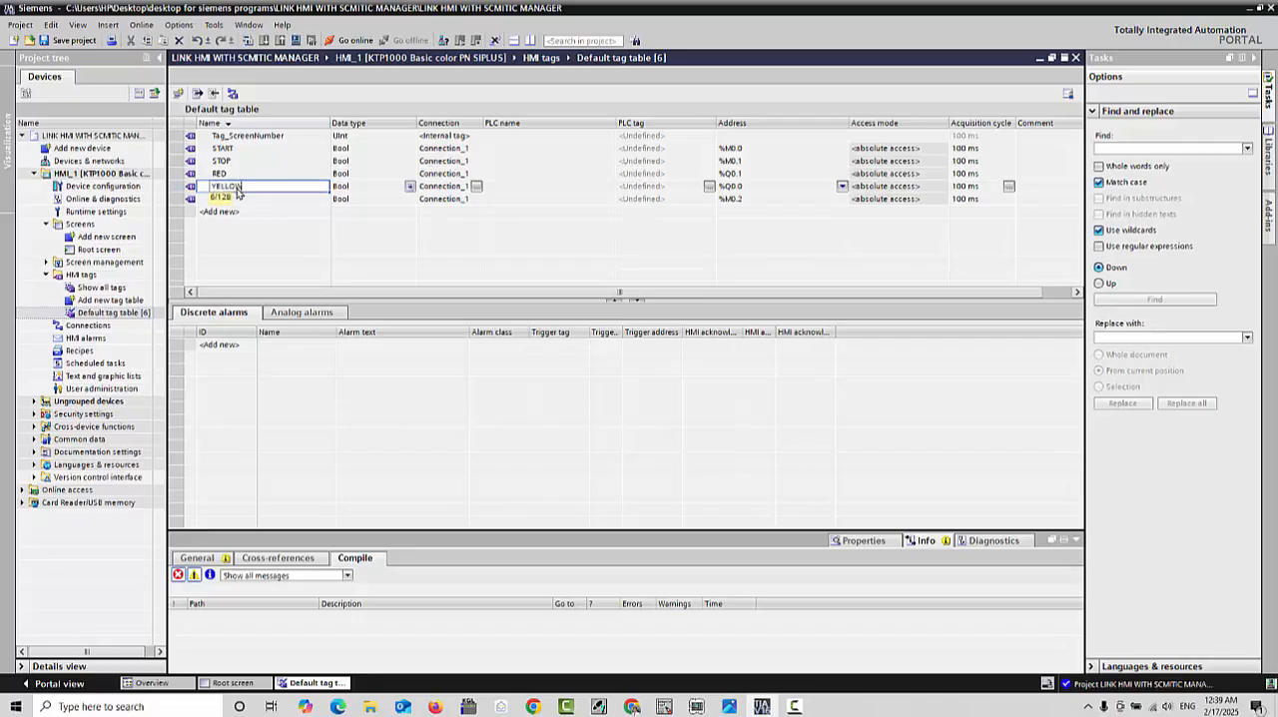
{"action": "key", "text": "Return"}
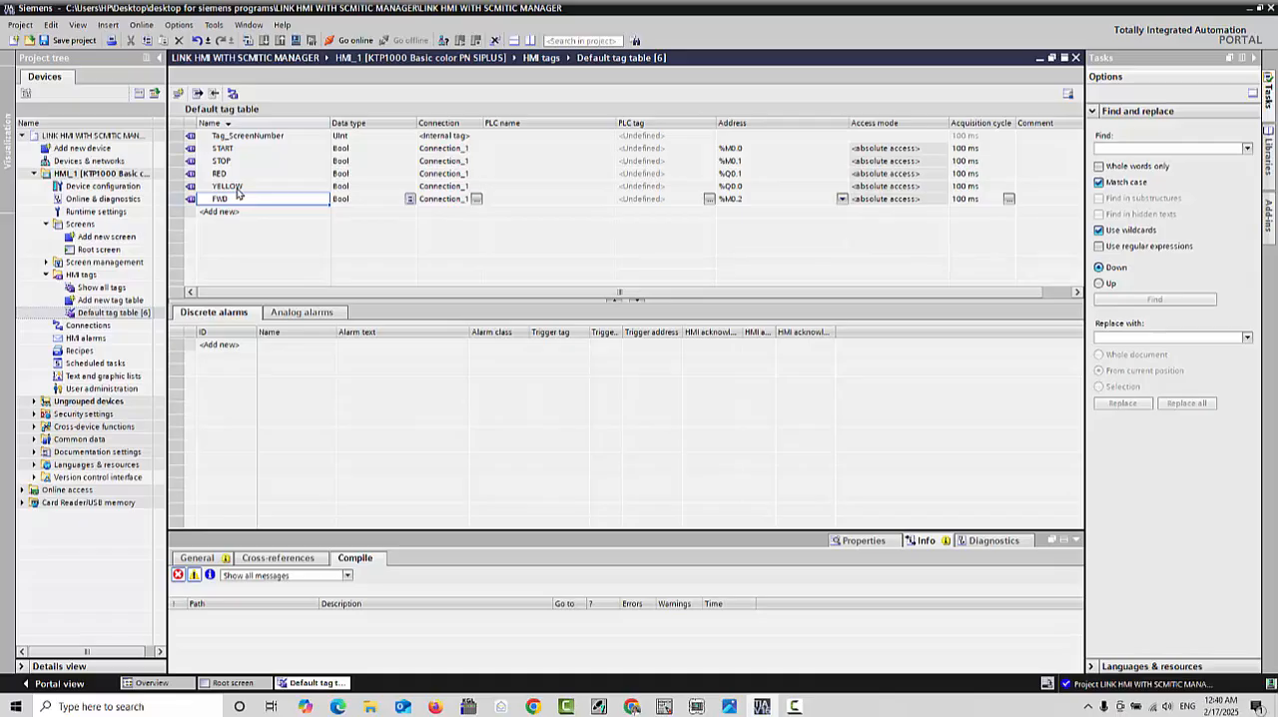
{"action": "type", "text": "GREEN"}
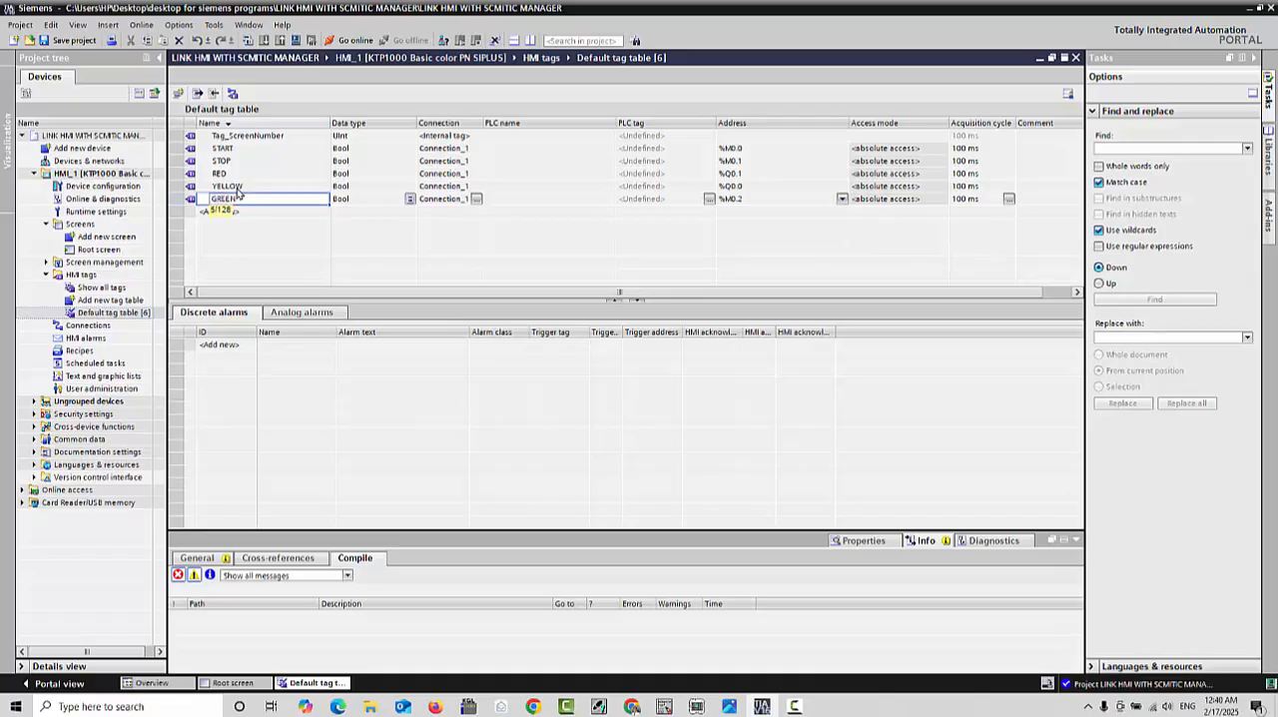
{"action": "key", "text": "Return"}
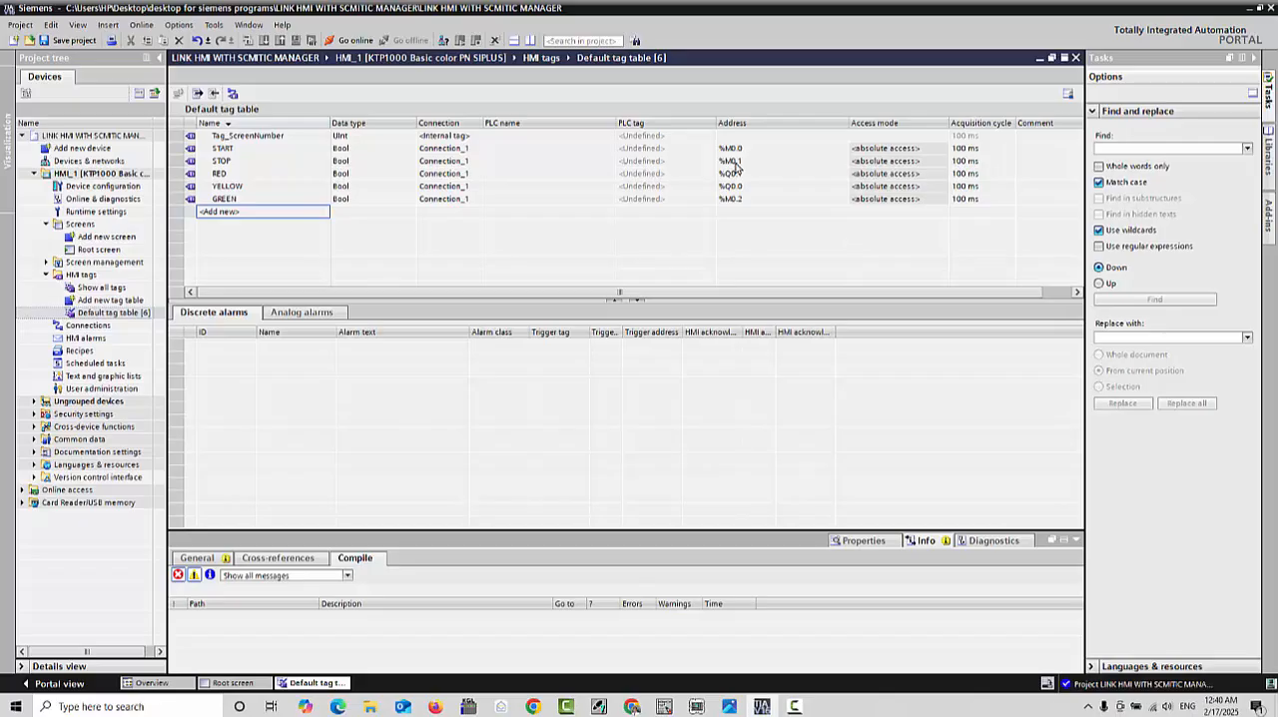
Step: Delete the STOP tag from the default tag table
{"action": "left_click", "coordinate": [191, 161]}
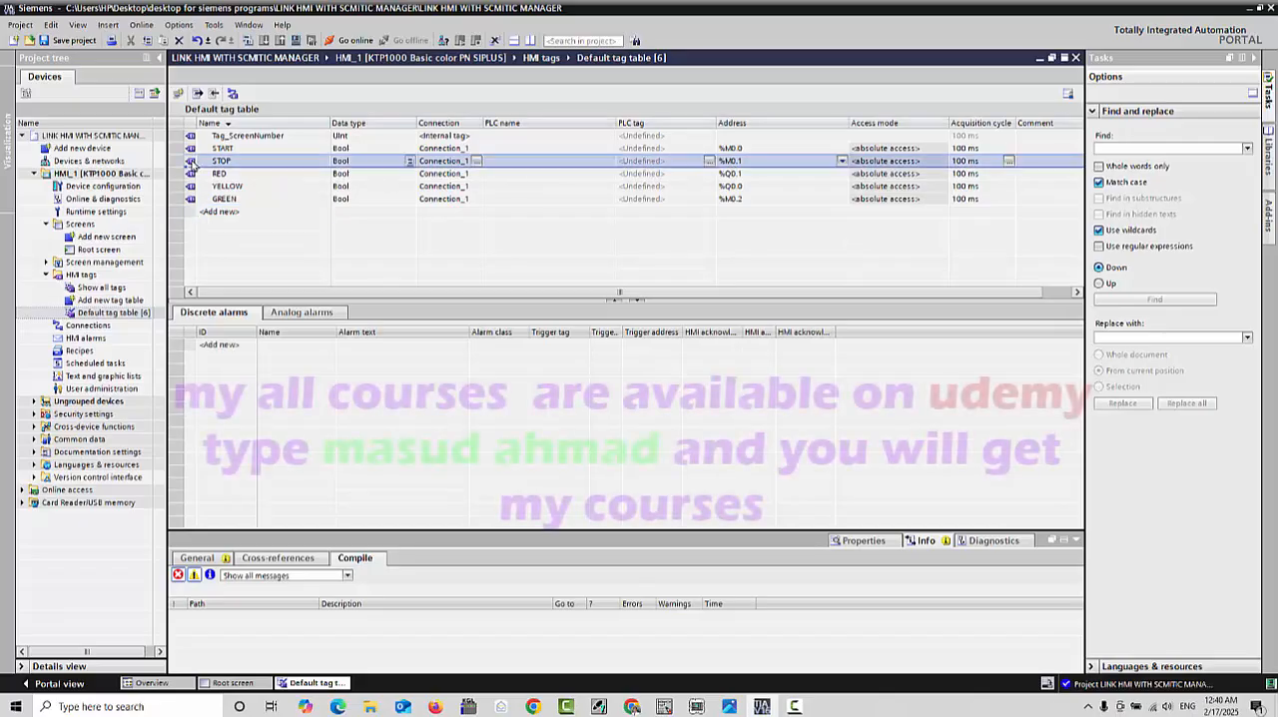
{"action": "right_click", "coordinate": [193, 163]}
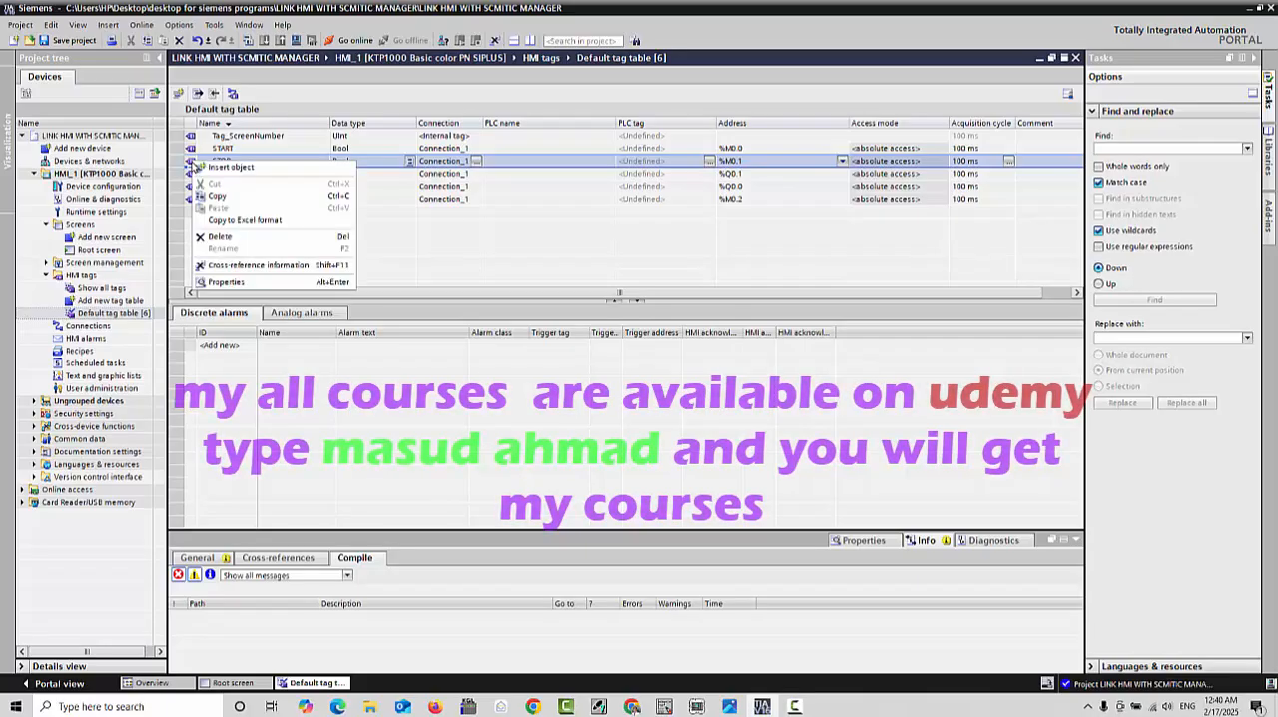
{"action": "left_click", "coordinate": [220, 236]}
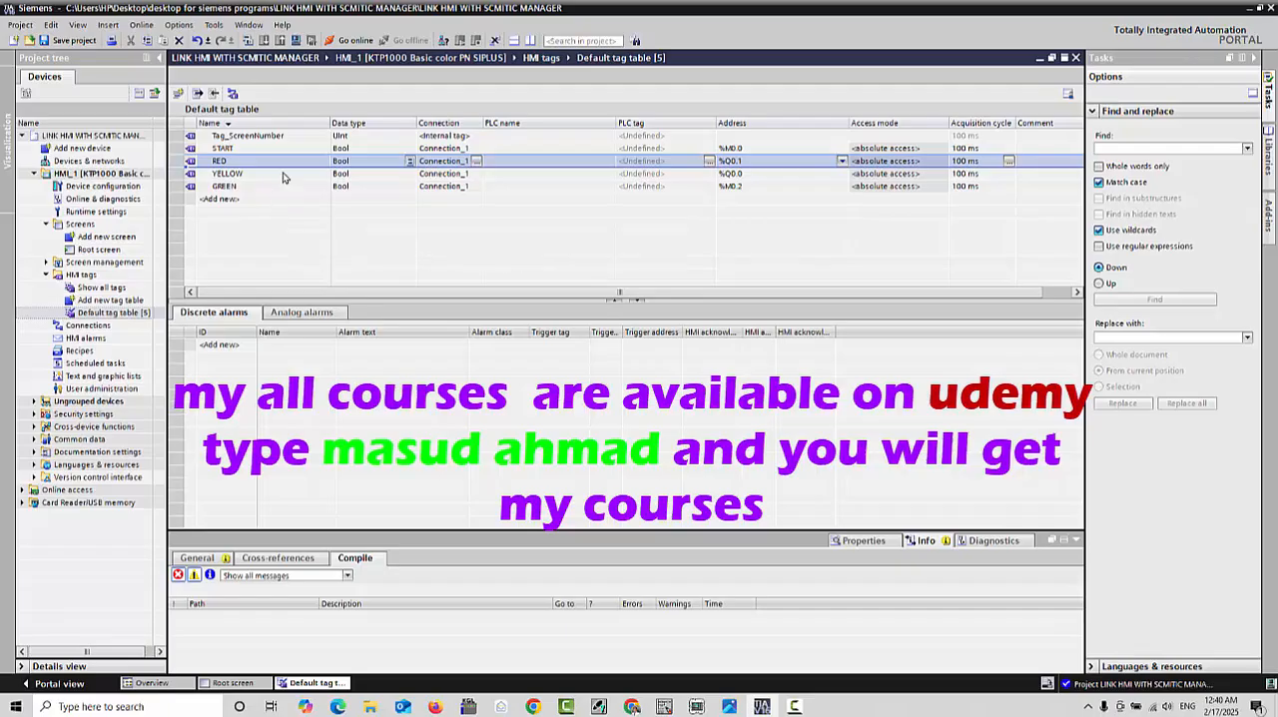
Step: Set the address of the RED tag to Q0.0 in the default tag table
{"action": "left_click", "coordinate": [217, 149]}
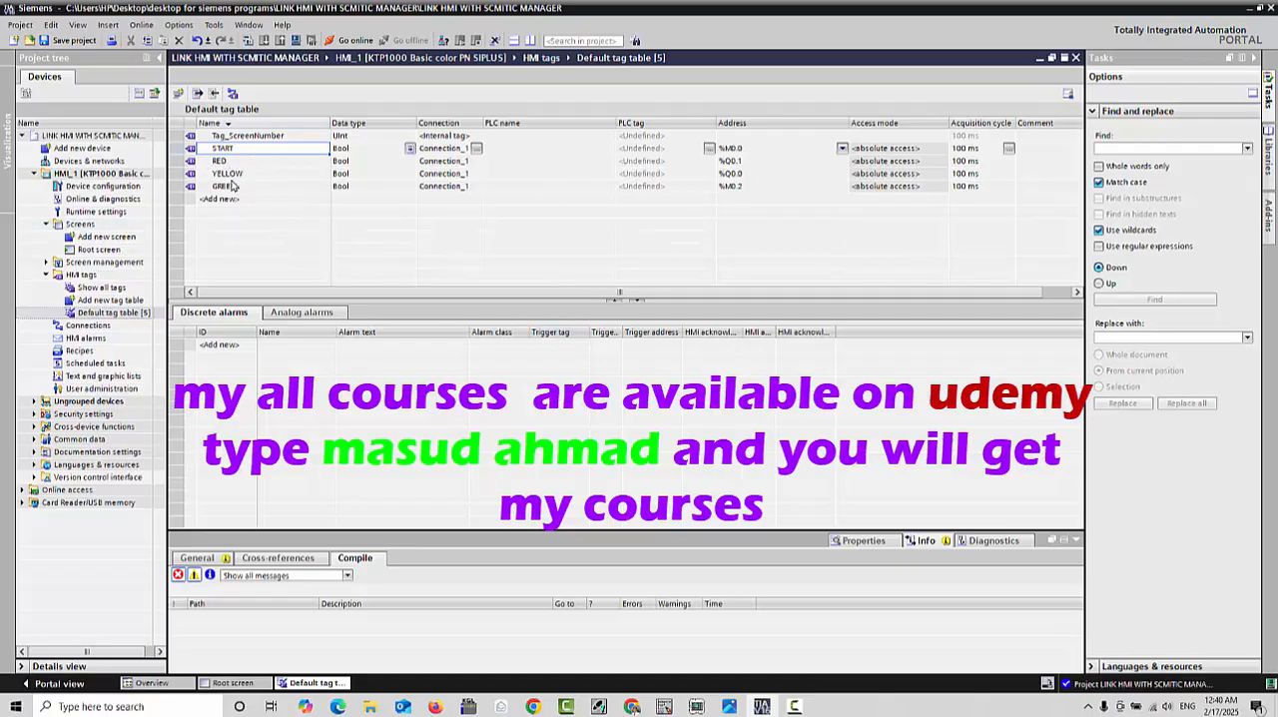
{"action": "left_click", "coordinate": [264, 166]}
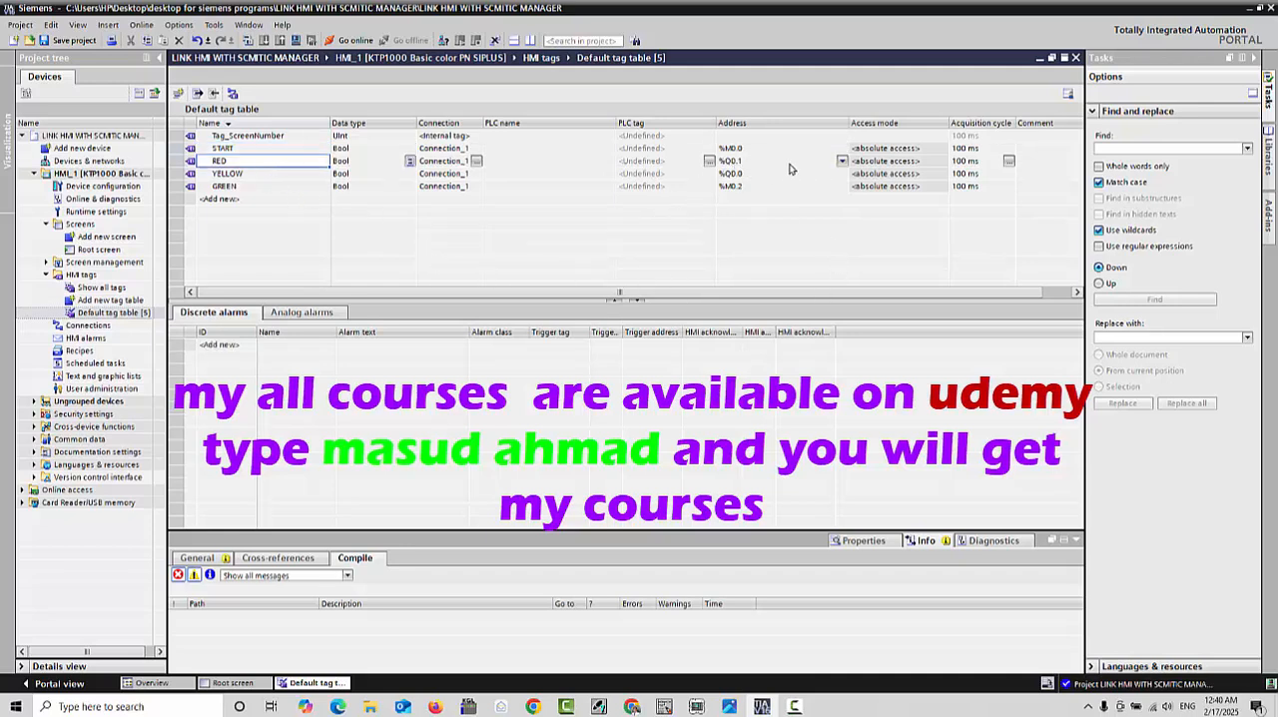
{"action": "left_click", "coordinate": [739, 164]}
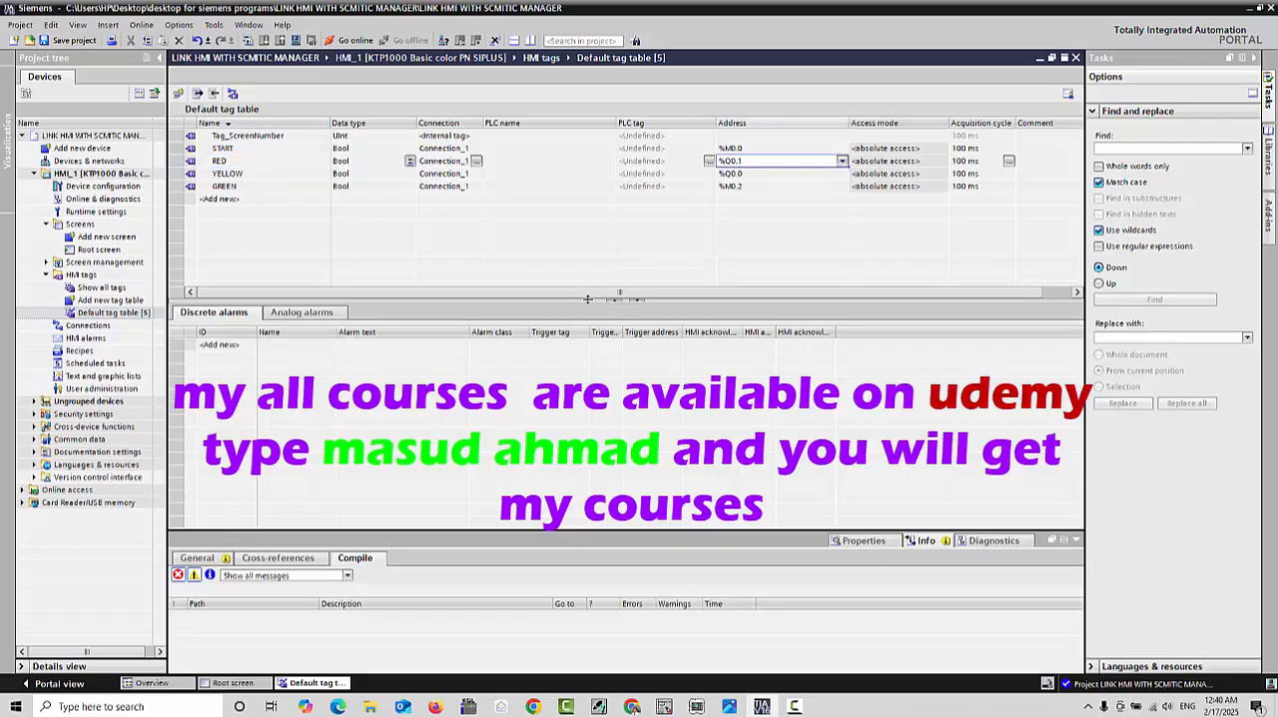
{"action": "type", "text": "Q"}
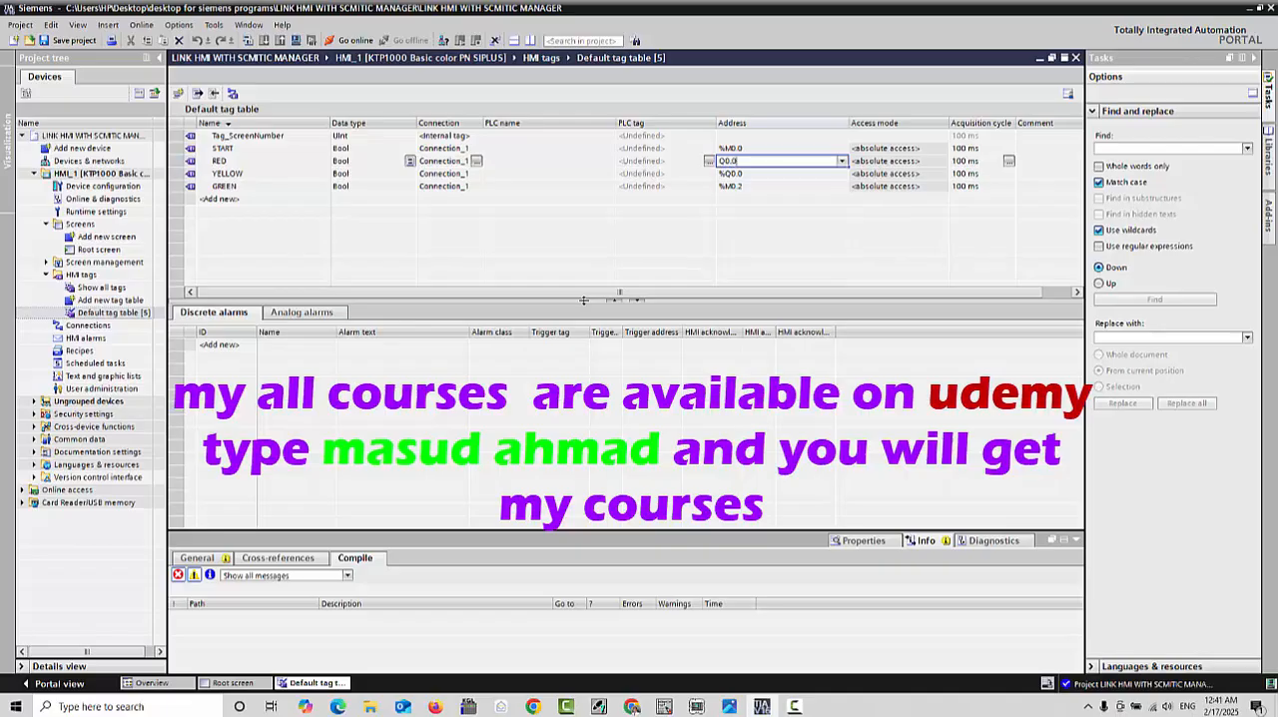
{"action": "type", "text": "0.0"}
{"action": "key", "text": "Return"}
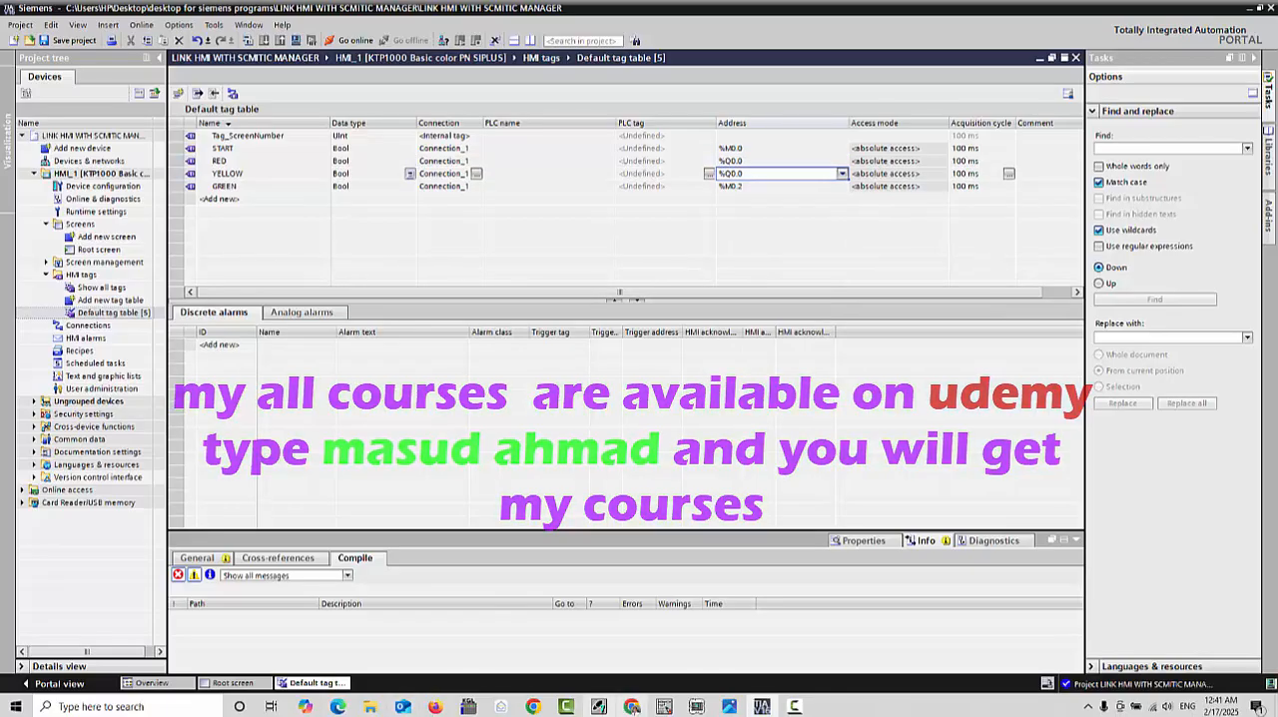
Step: Shrink the tag table window so the ladder program shows beside it, and set the YELLOW tag's address to Q0.1
{"action": "left_click", "coordinate": [1261, 8]}
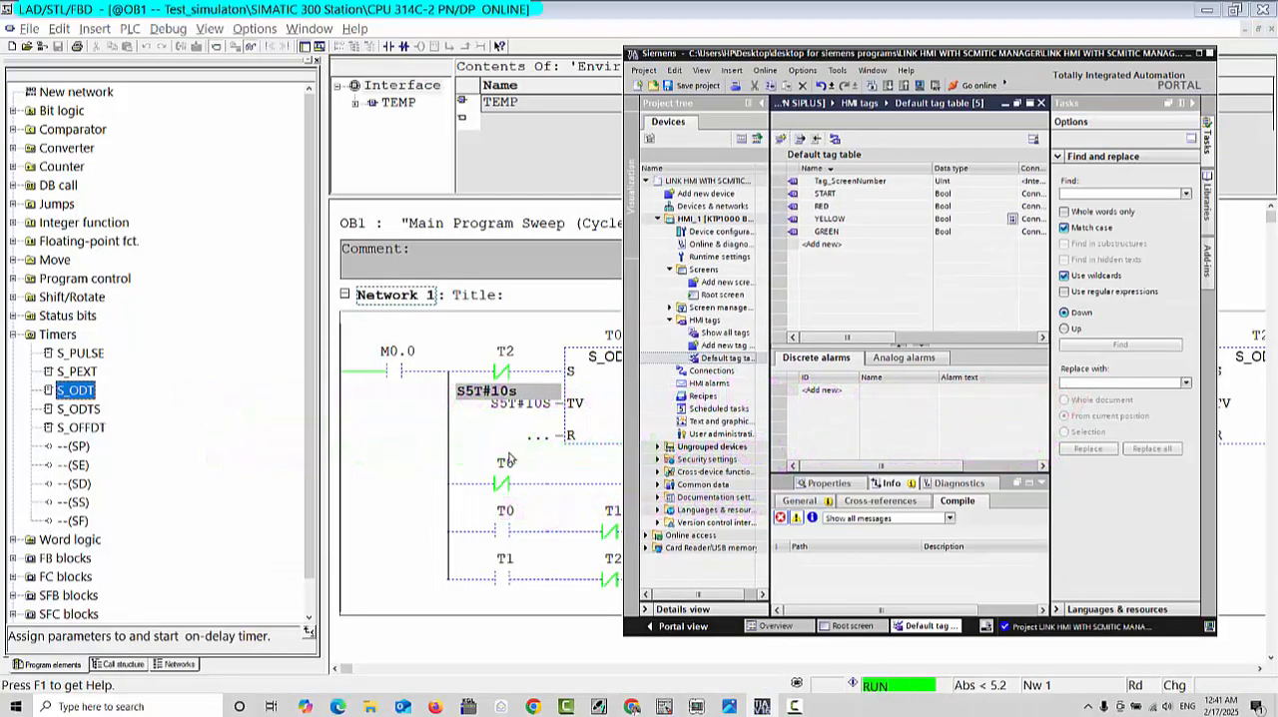
{"action": "left_click_drag", "start_coordinate": [1014, 55], "coordinate": [965, 68]}
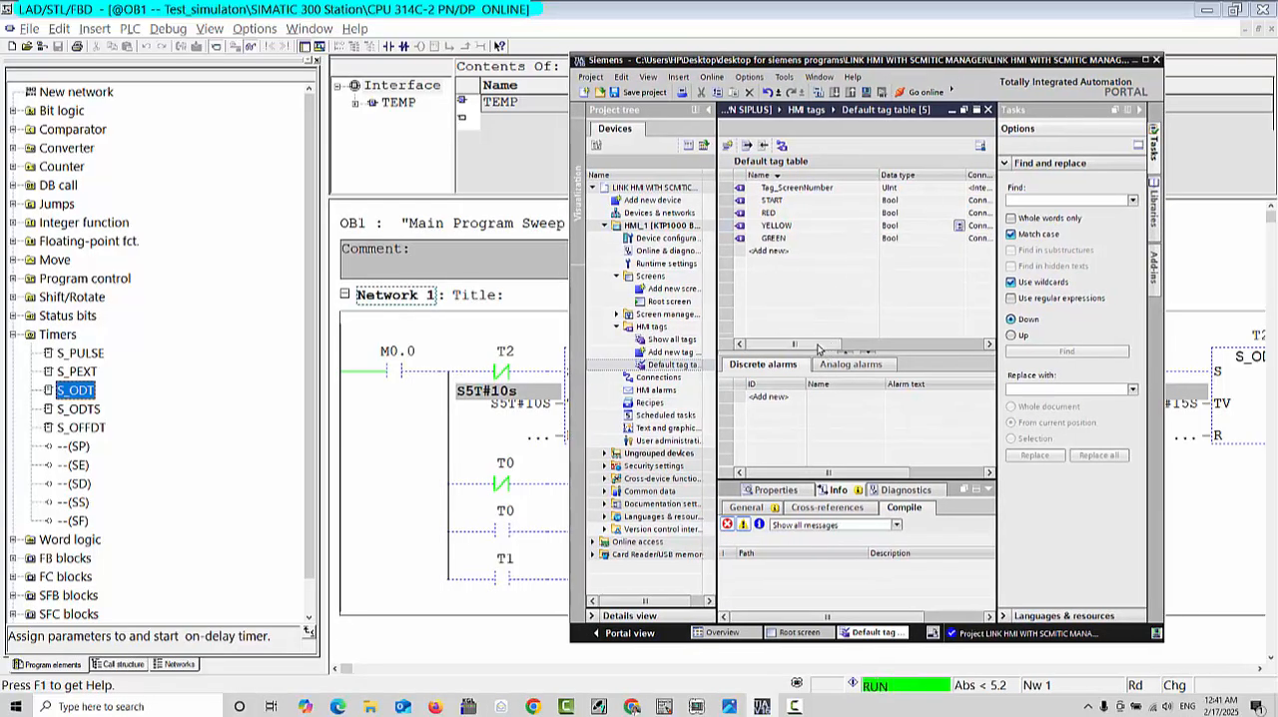
{"action": "left_click_drag", "start_coordinate": [817, 346], "coordinate": [883, 346]}
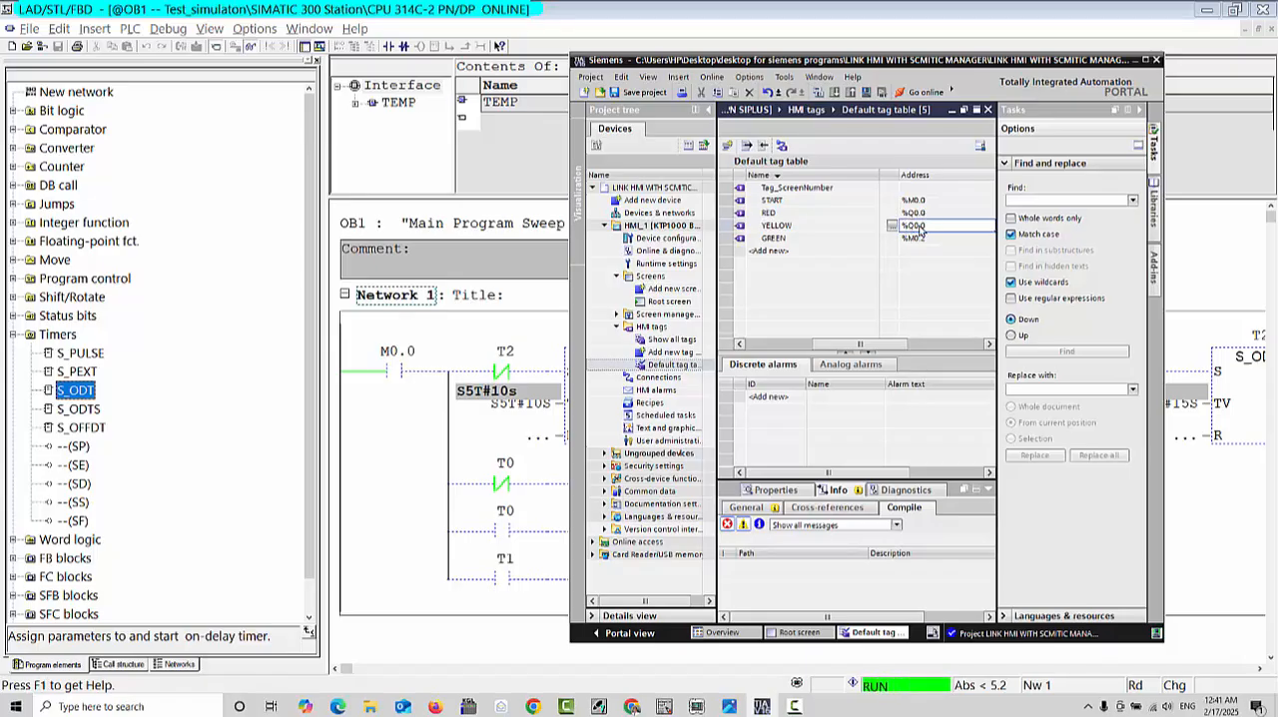
{"action": "double_click", "coordinate": [920, 226]}
{"action": "type", "text": "Q"}
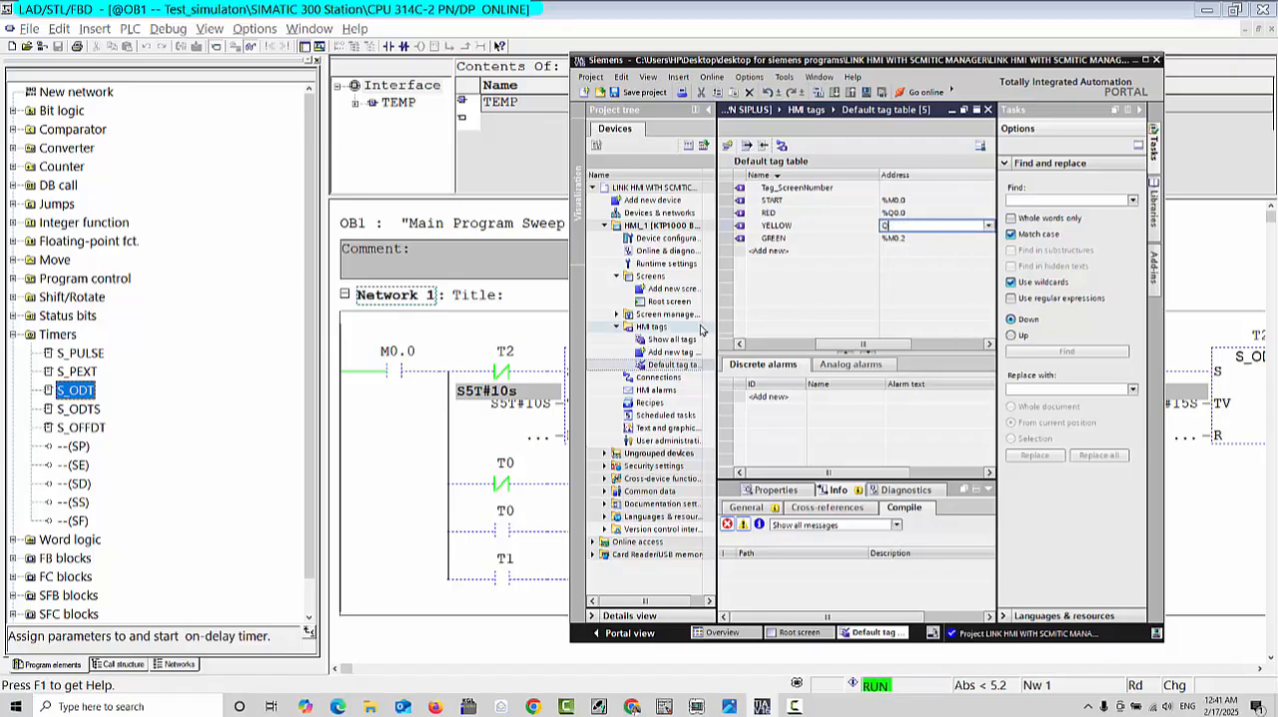
{"action": "type", "text": "0.1"}
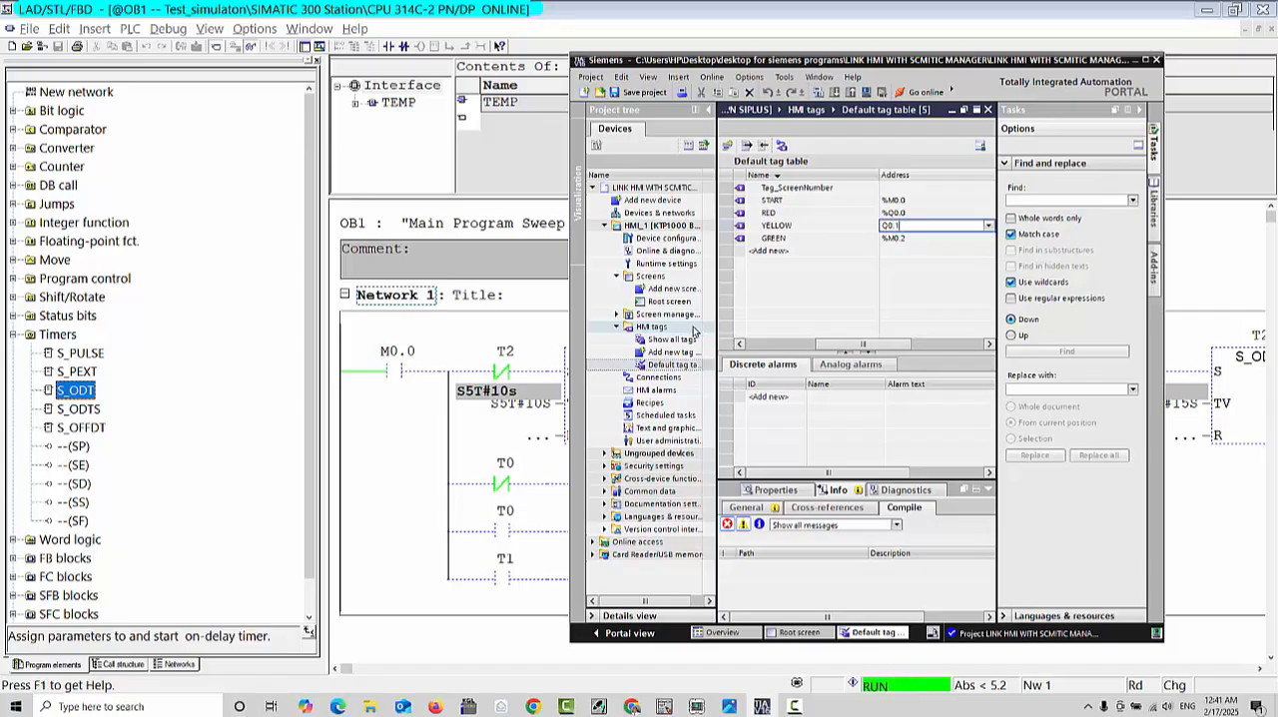
{"action": "key", "text": "Return"}
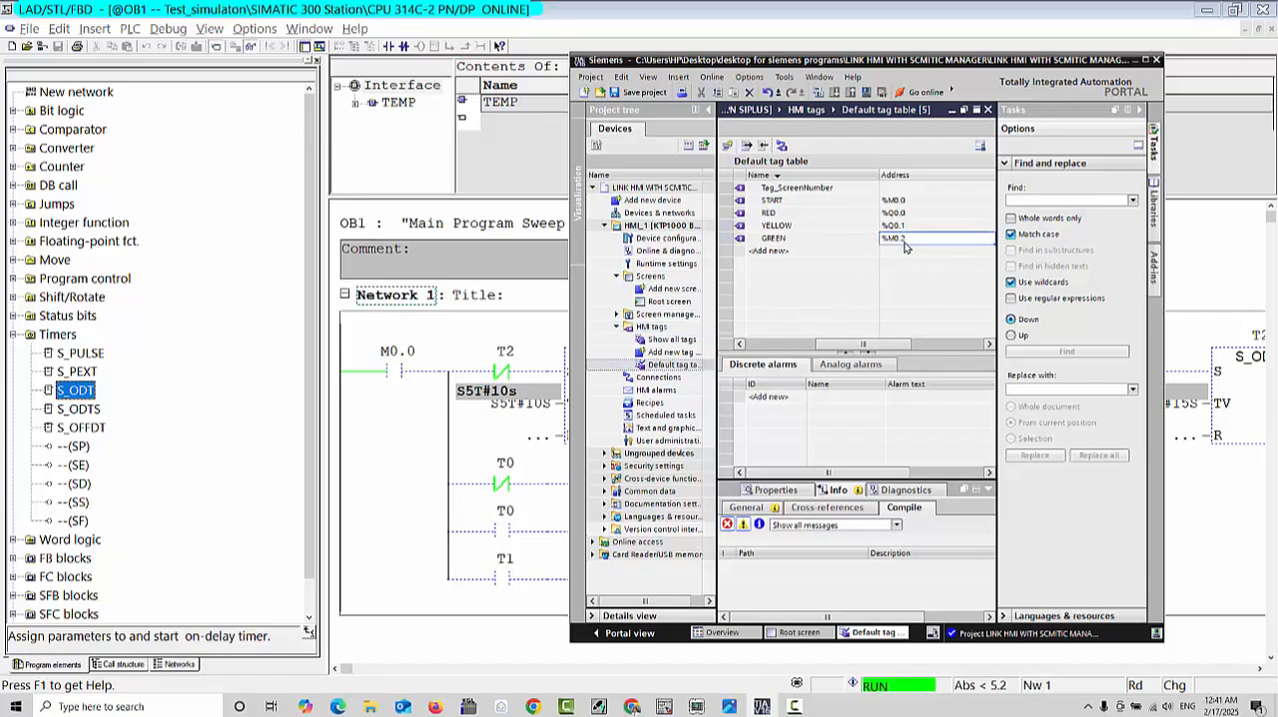
Step: Set the GREEN tag's address to Q0.2 and save the project
{"action": "double_click", "coordinate": [905, 240]}
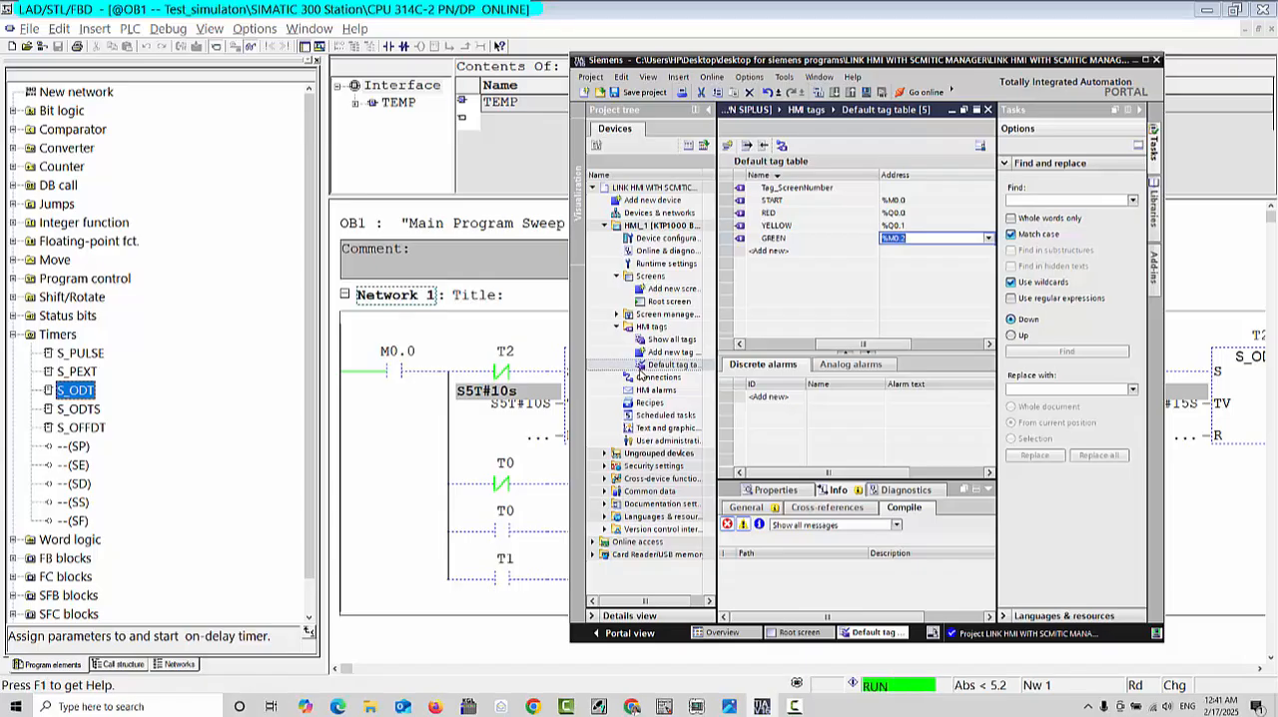
{"action": "type", "text": "Q0.2"}
{"action": "key", "text": "Return"}
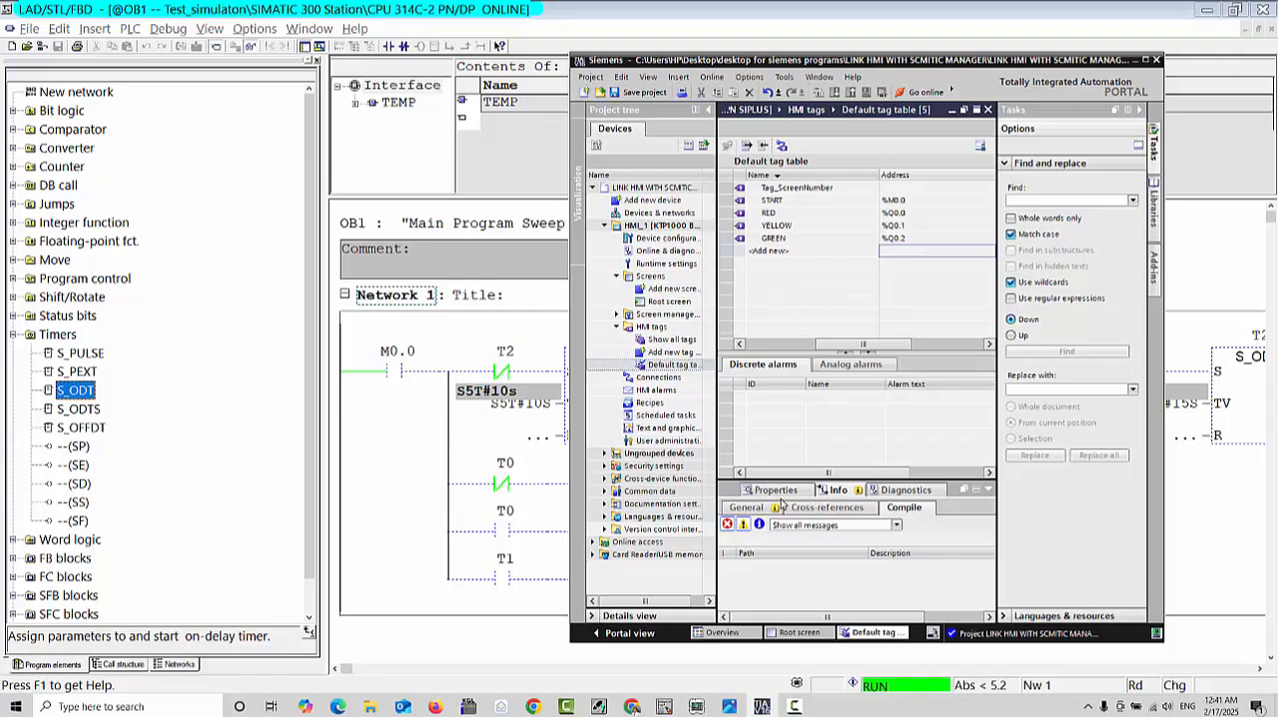
{"action": "left_click", "coordinate": [628, 97]}
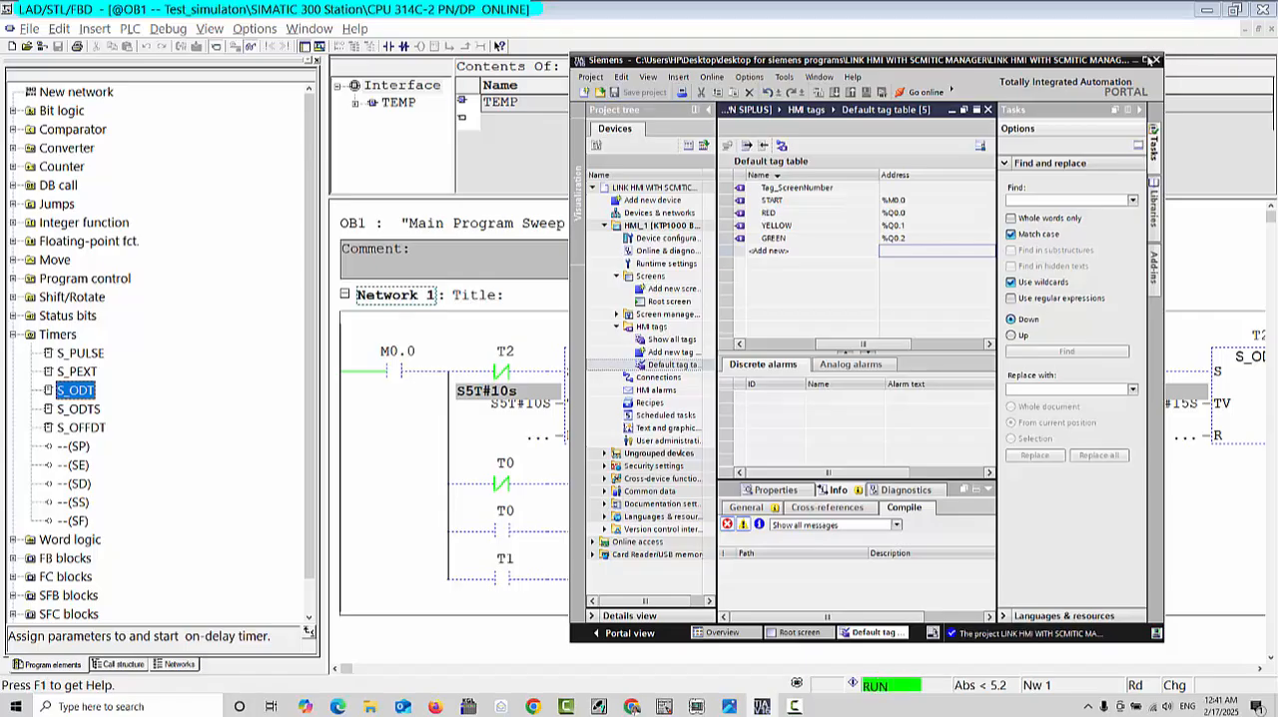
Step: Maximize the HMI project window and open the event settings of the START button on the Root screen
{"action": "left_click", "coordinate": [1147, 60]}
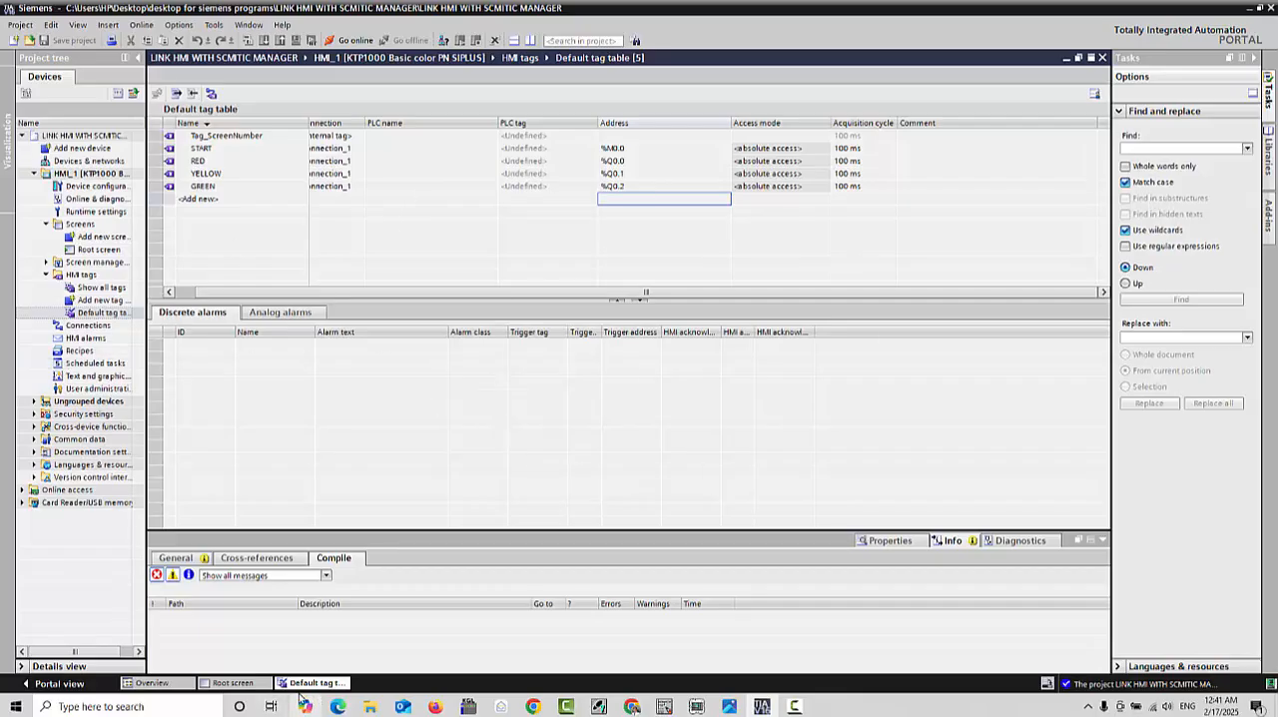
{"action": "left_click", "coordinate": [234, 683]}
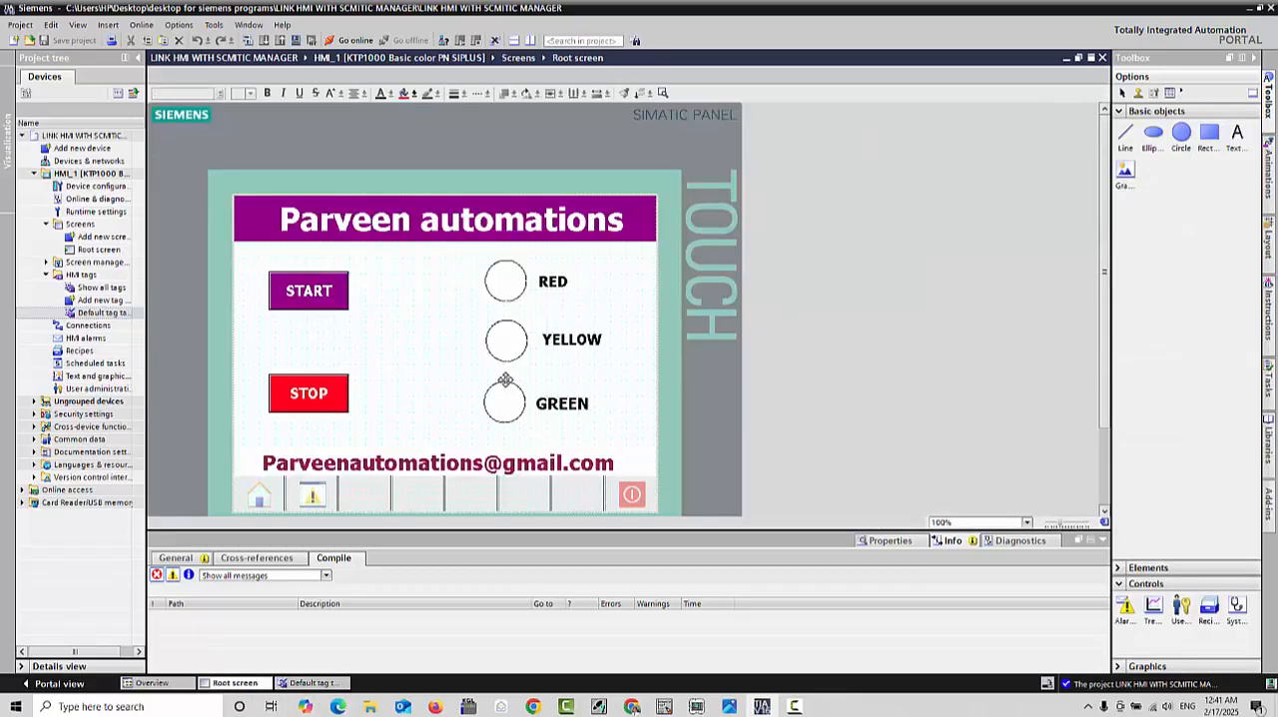
{"action": "left_click", "coordinate": [301, 294]}
{"action": "right_click", "coordinate": [305, 297]}
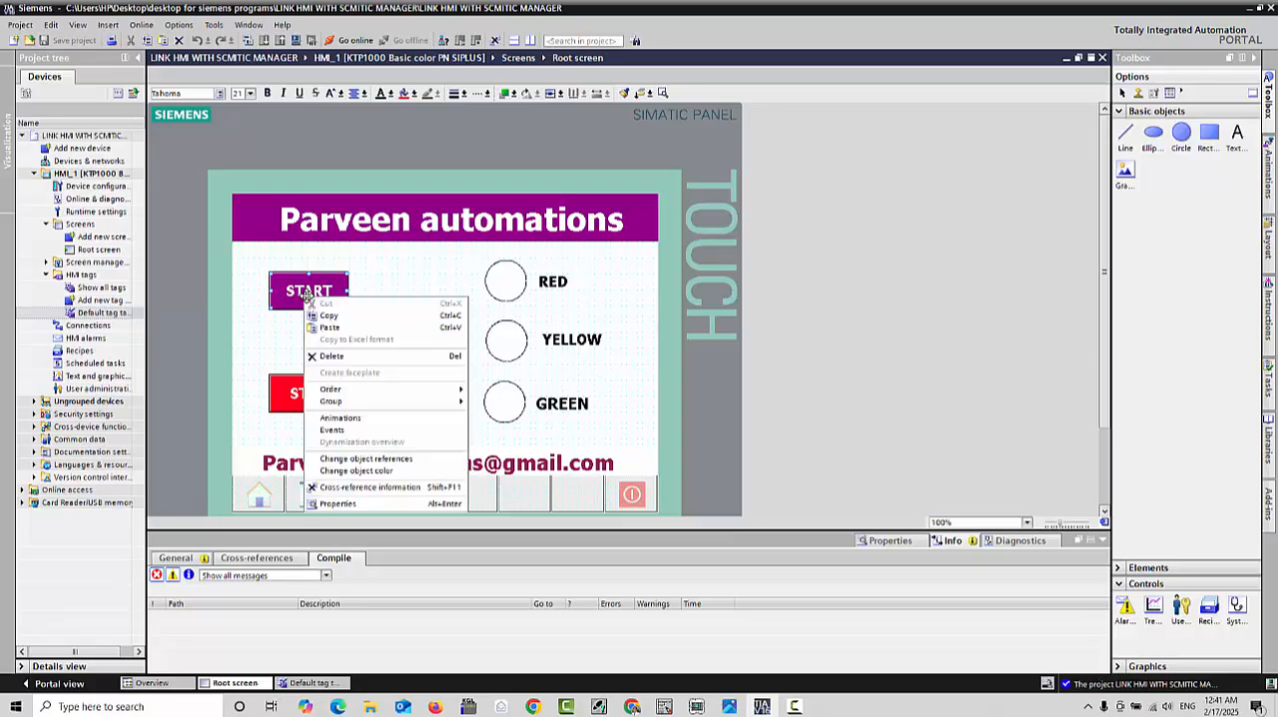
{"action": "left_click", "coordinate": [335, 506]}
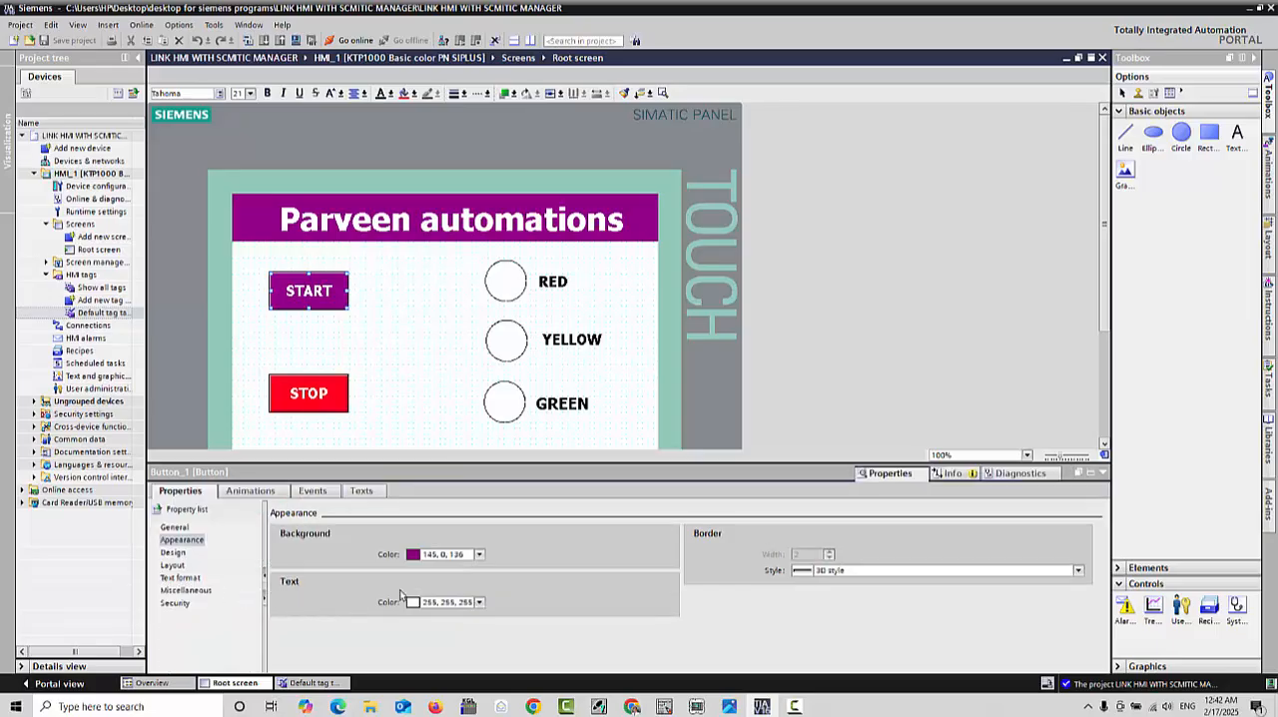
{"action": "left_click", "coordinate": [313, 490]}
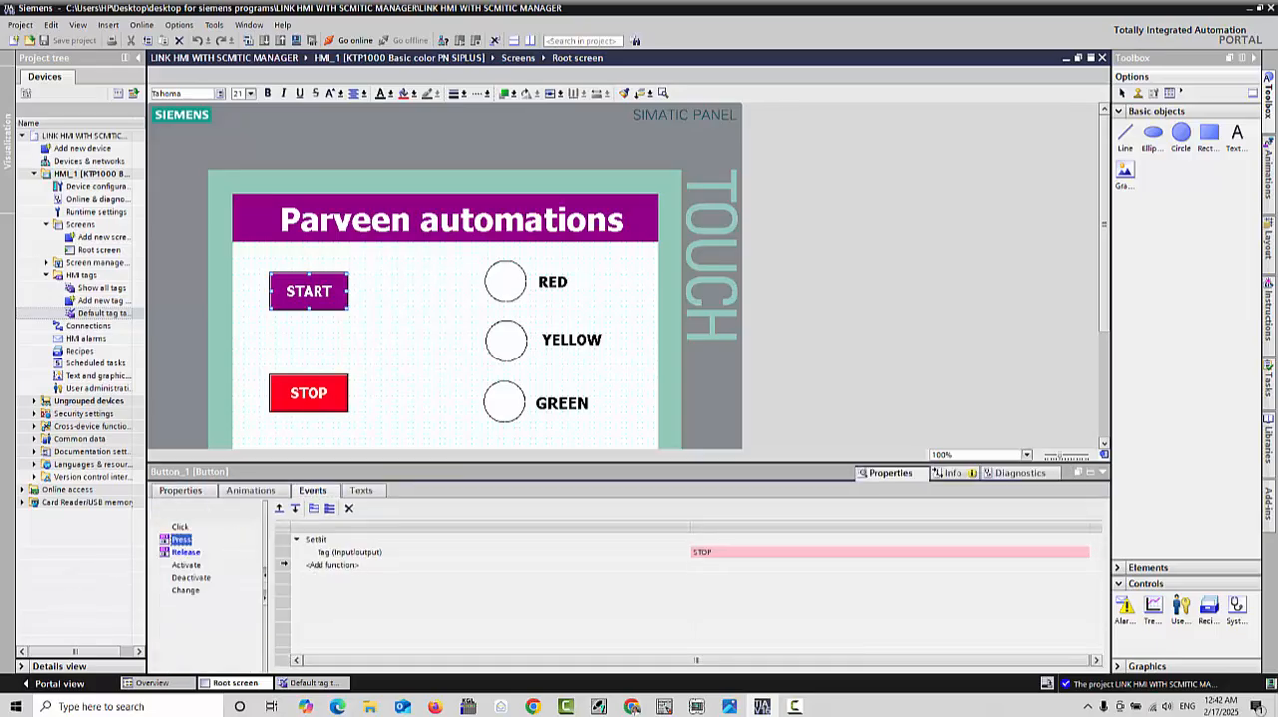
Step: Assign the START tag to the SetBit function of the START button's Press event
{"action": "left_click", "coordinate": [318, 542]}
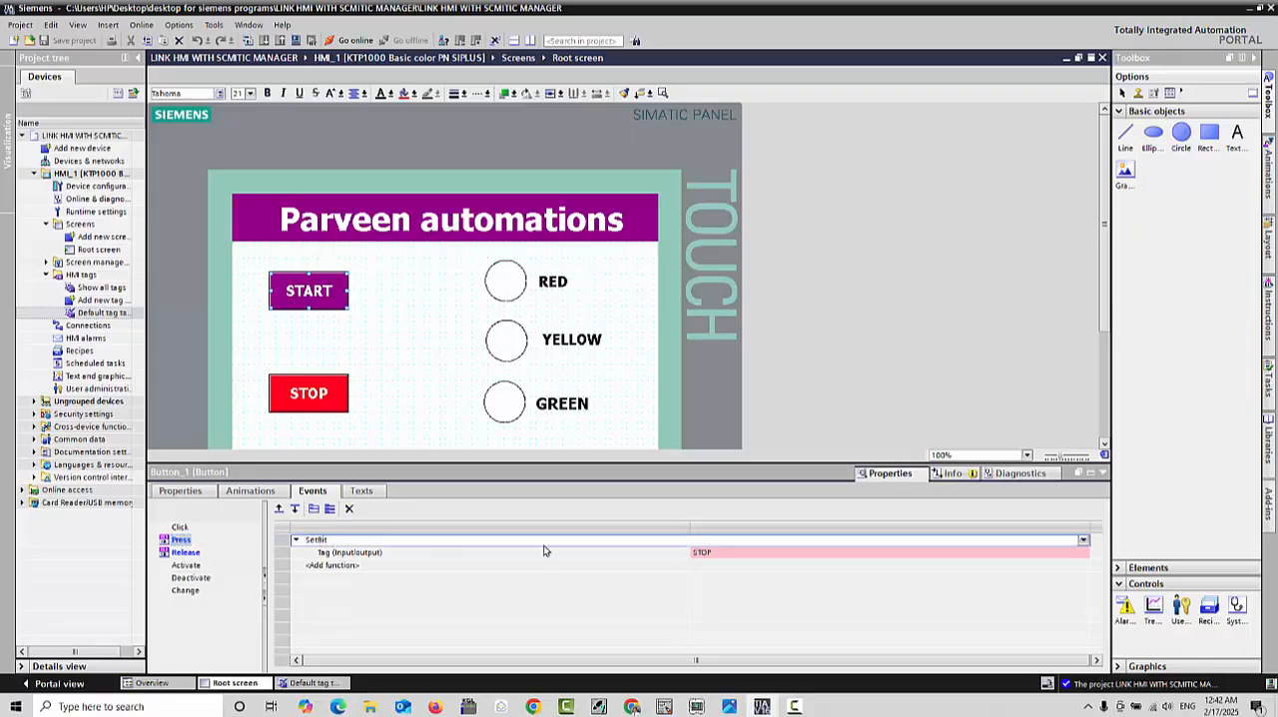
{"action": "left_click", "coordinate": [1054, 555]}
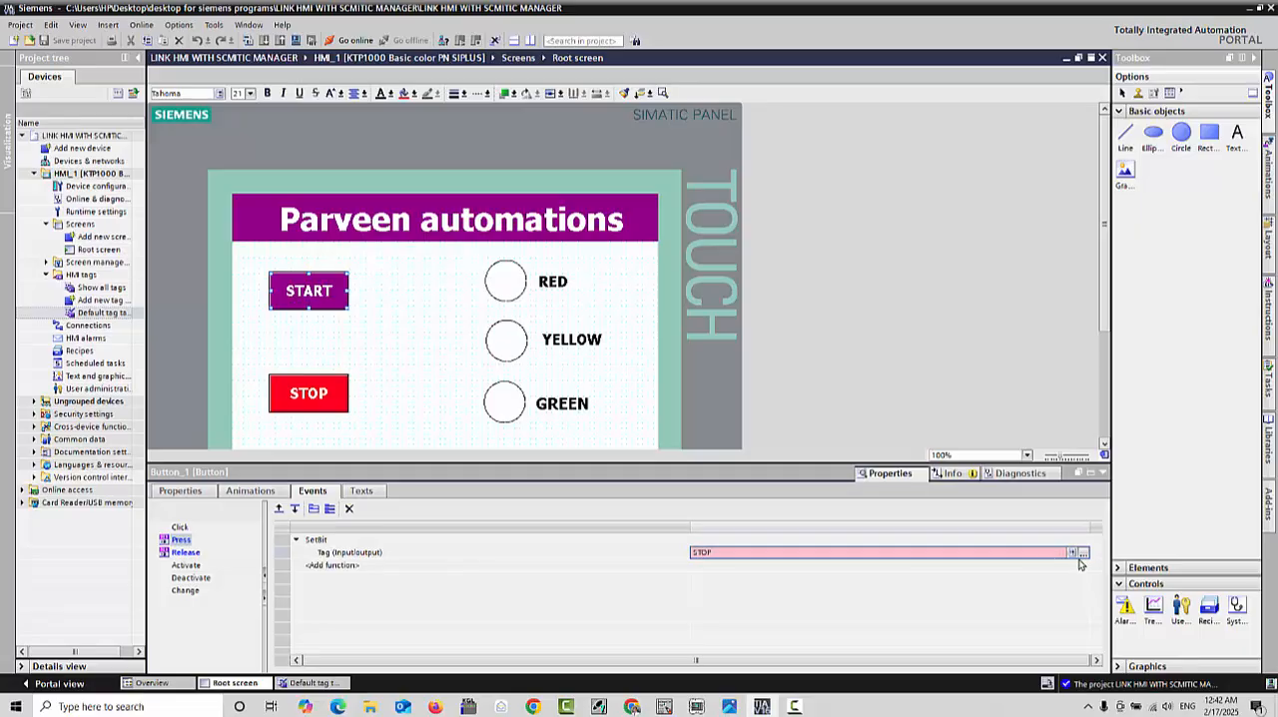
{"action": "left_click", "coordinate": [1083, 555]}
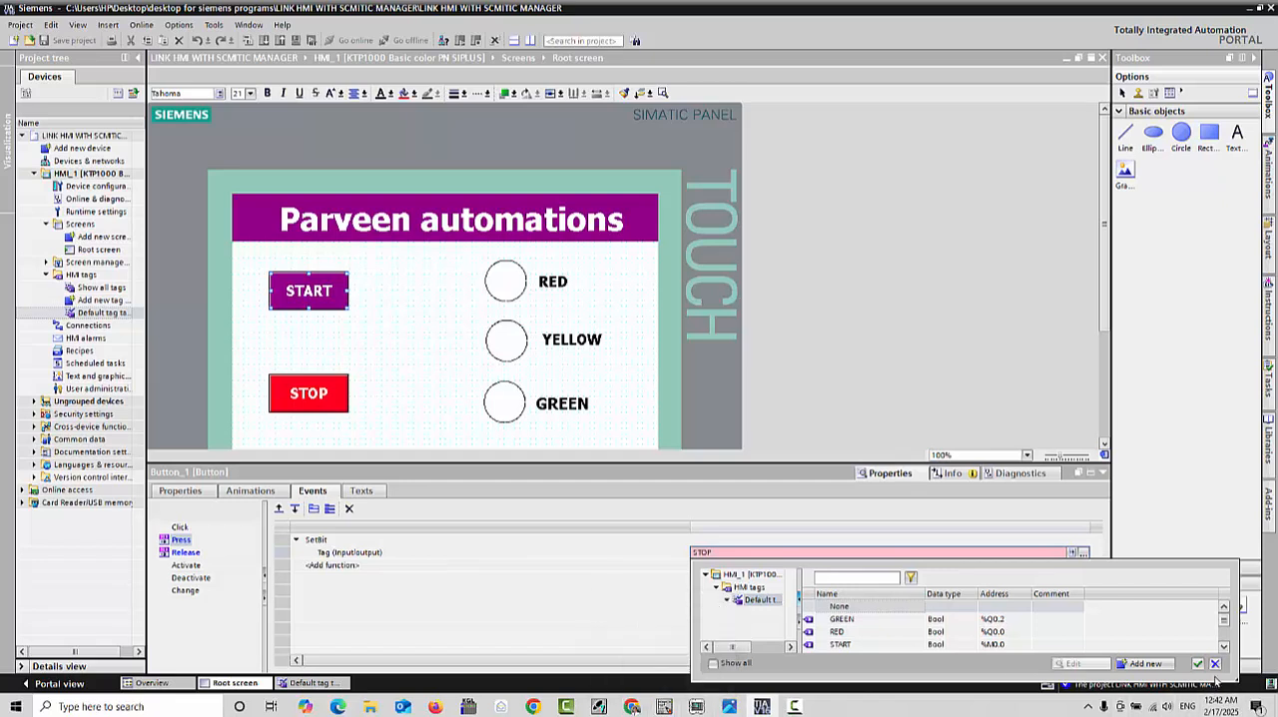
{"action": "left_click", "coordinate": [997, 646]}
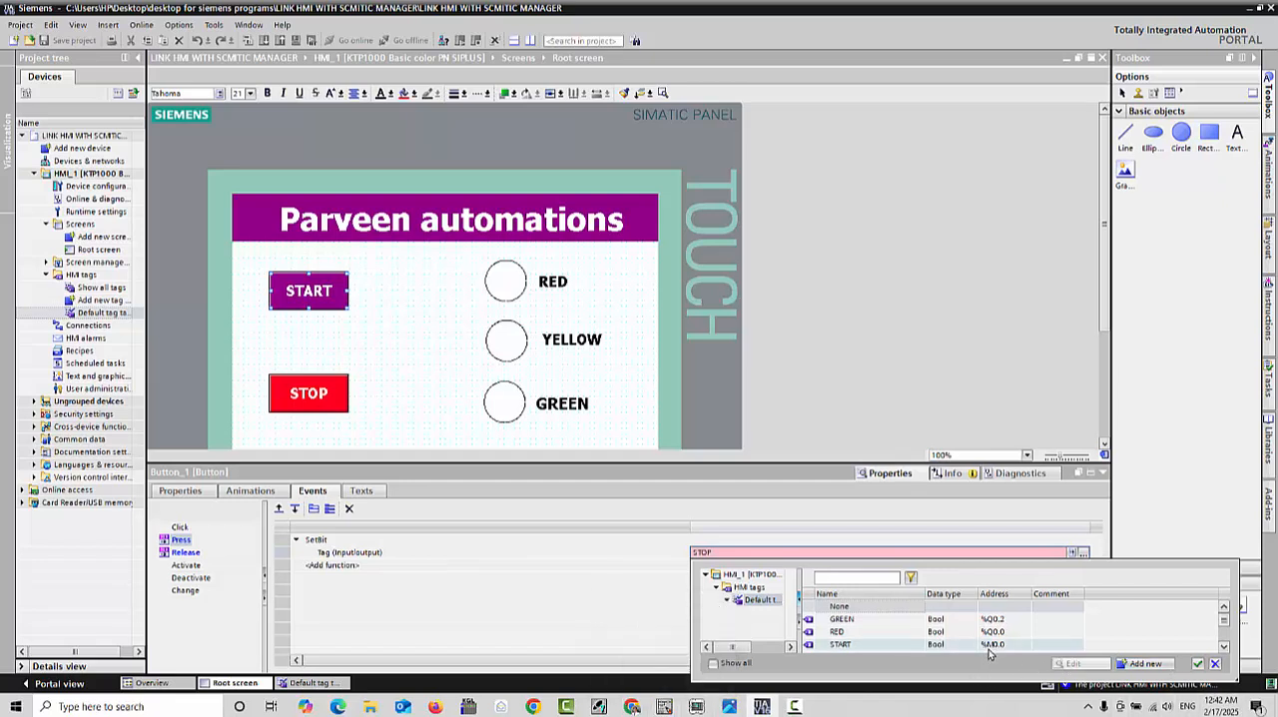
{"action": "left_click", "coordinate": [1198, 663]}
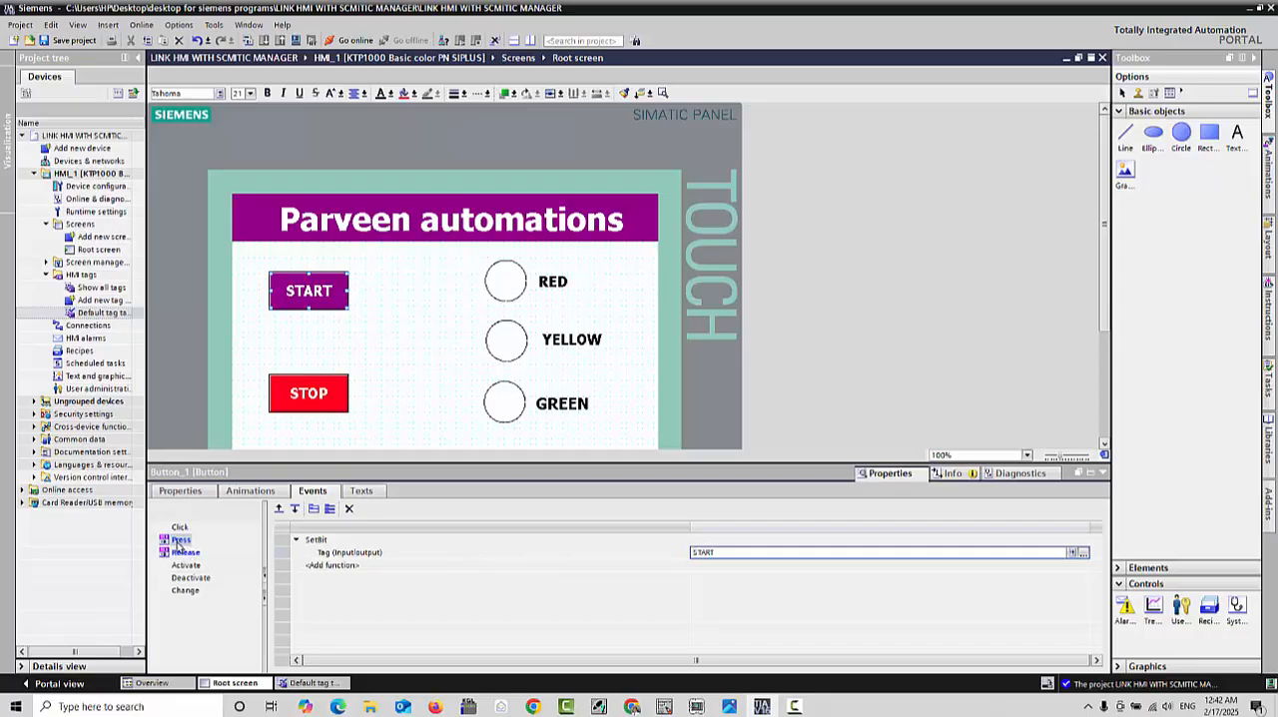
Step: Delete the functions from the START button's Press and Release events
{"action": "left_click", "coordinate": [185, 554]}
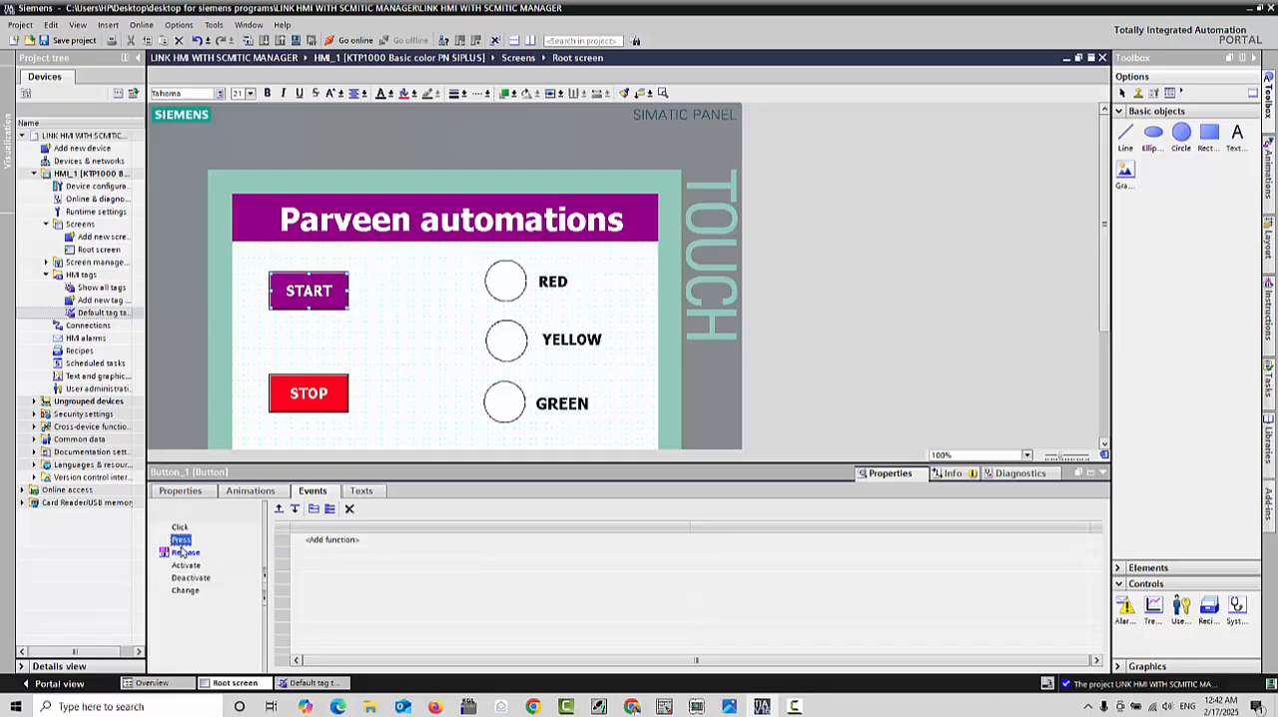
{"action": "left_click", "coordinate": [183, 554]}
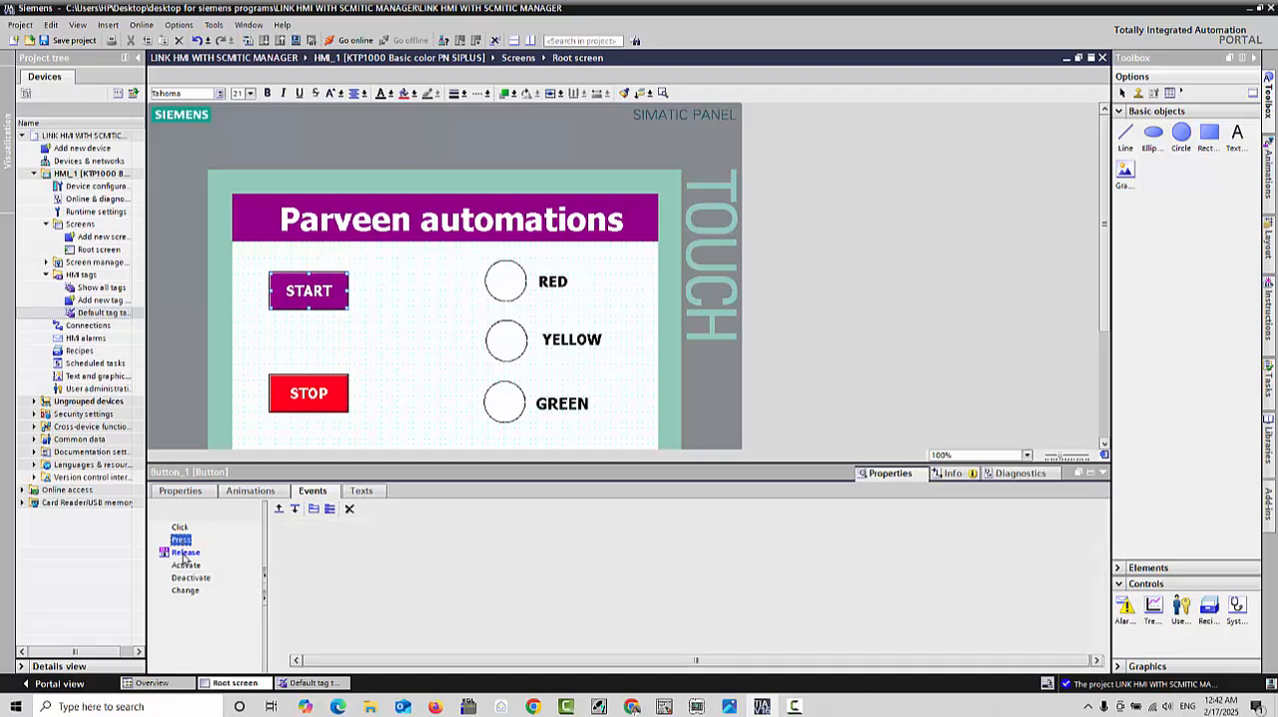
{"action": "key", "text": "Delete"}
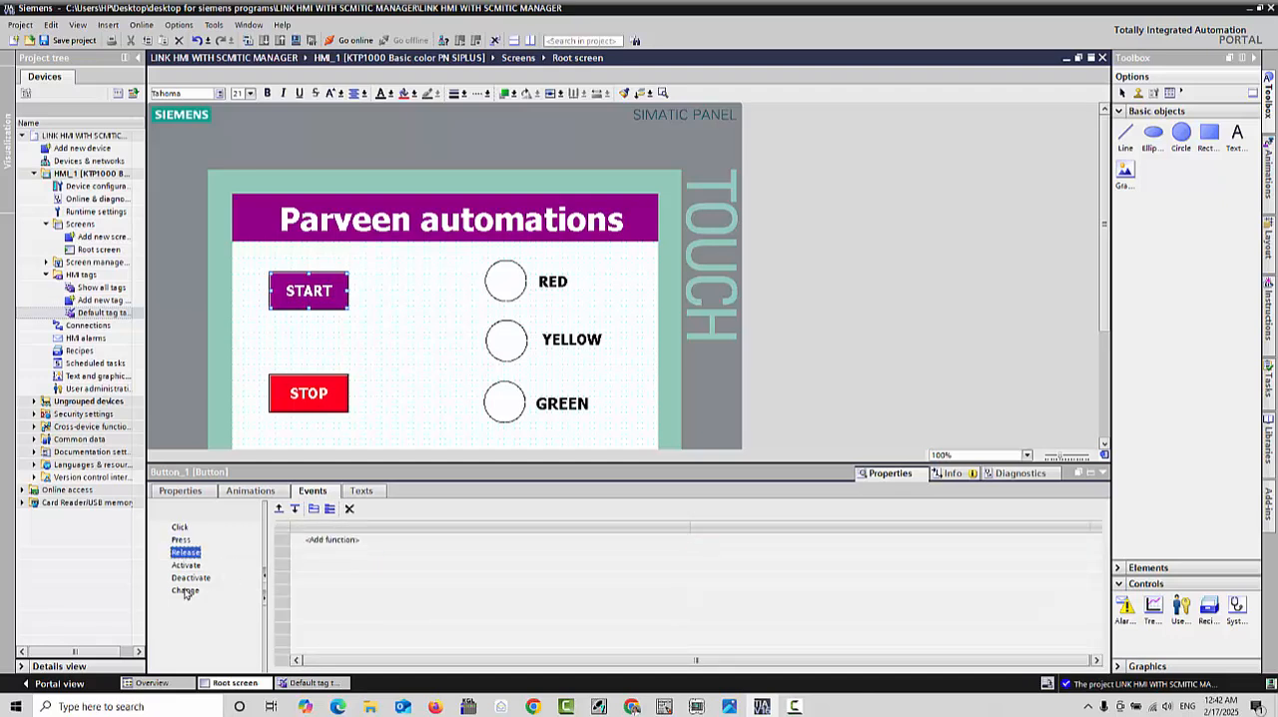
Step: Add a SetBit function to the START button's Click event and assign the START tag to it
{"action": "left_click", "coordinate": [181, 529]}
{"action": "left_click", "coordinate": [313, 545]}
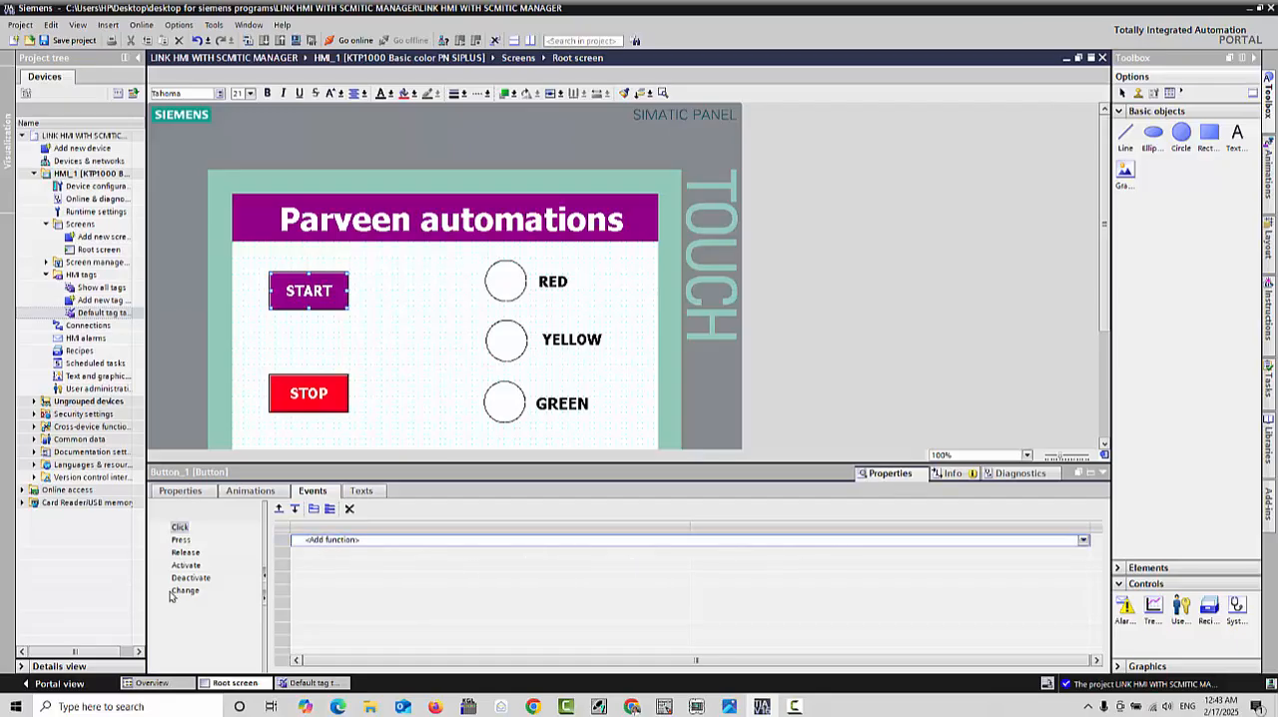
{"action": "type", "text": "Set"}
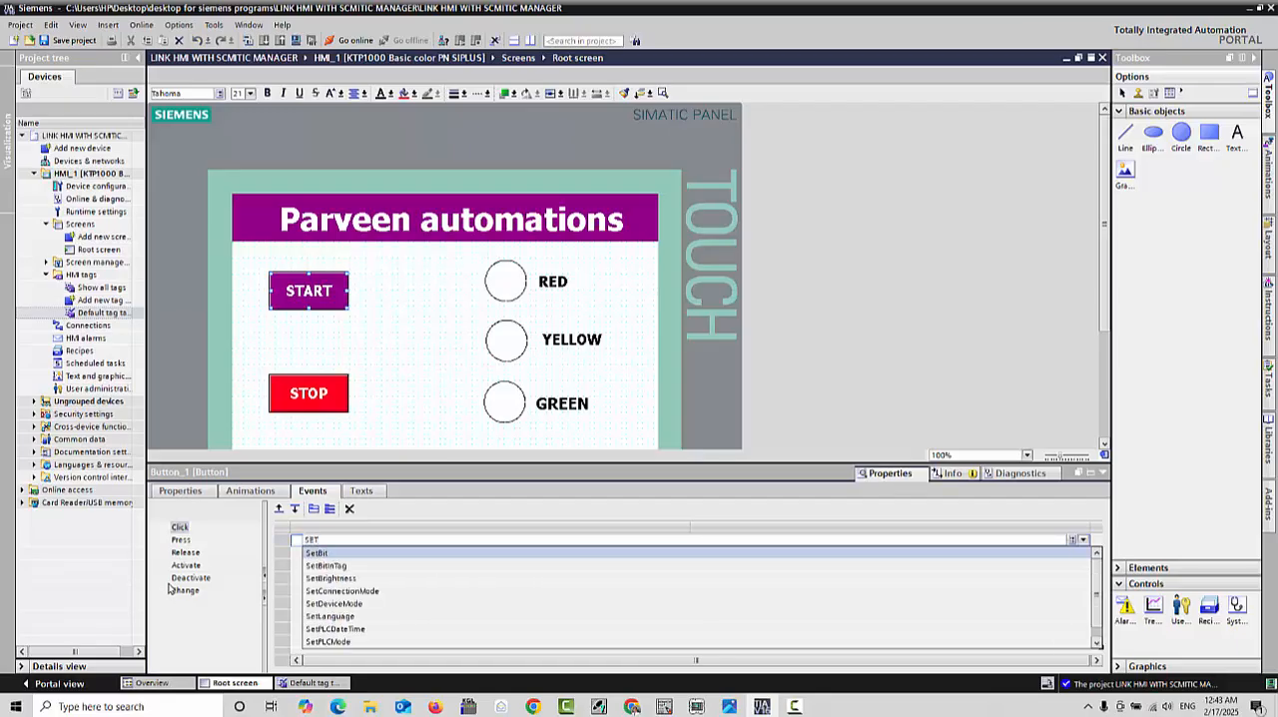
{"action": "left_click", "coordinate": [327, 556]}
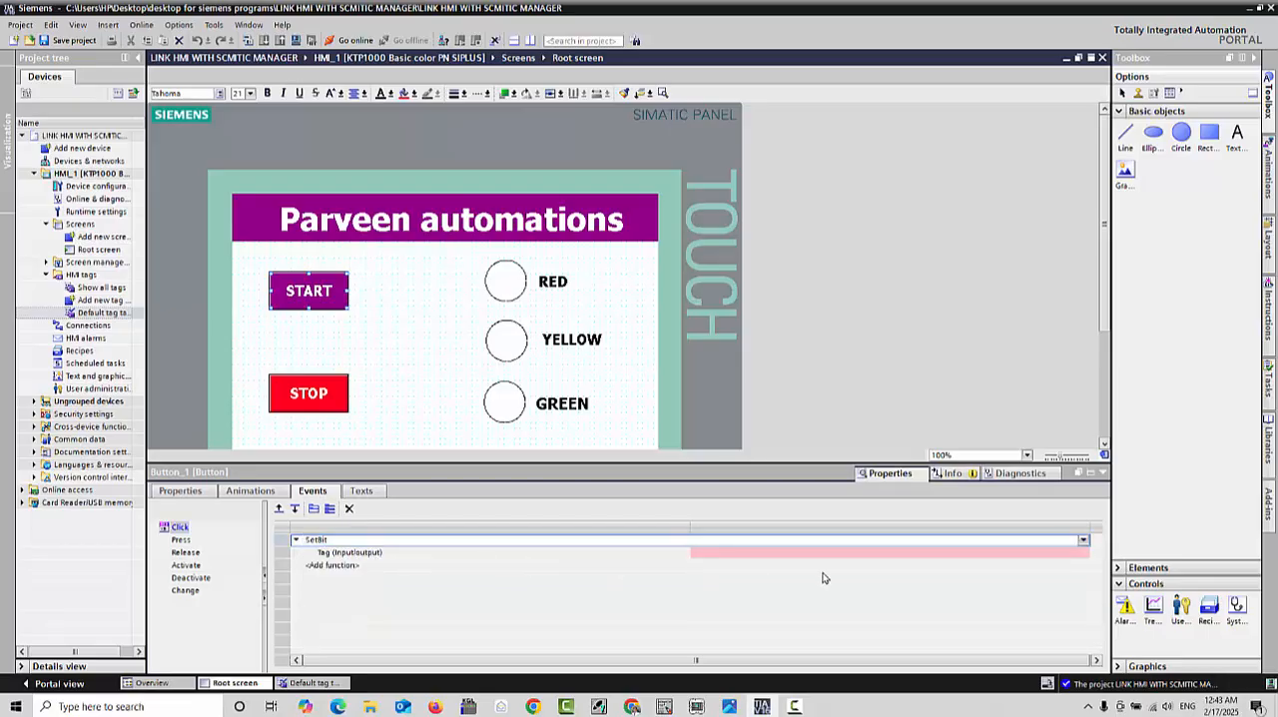
{"action": "left_click", "coordinate": [1064, 556]}
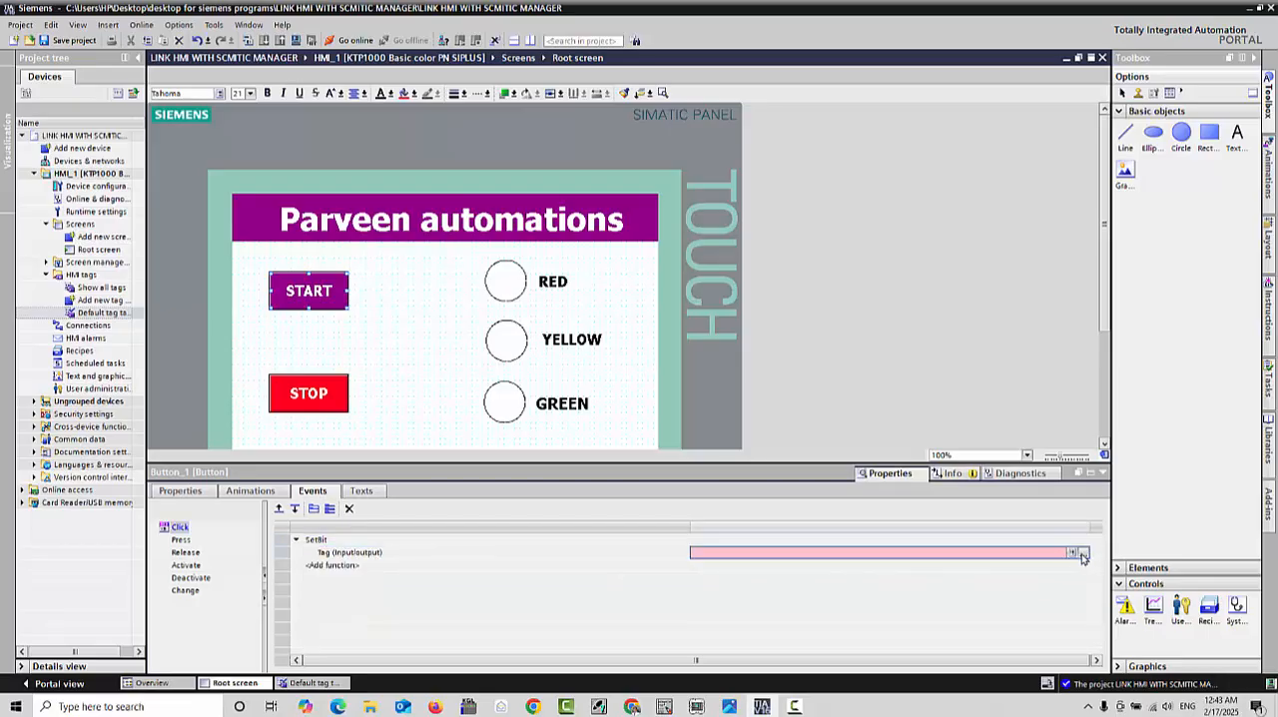
{"action": "left_click", "coordinate": [1082, 554]}
{"action": "left_click", "coordinate": [1003, 645]}
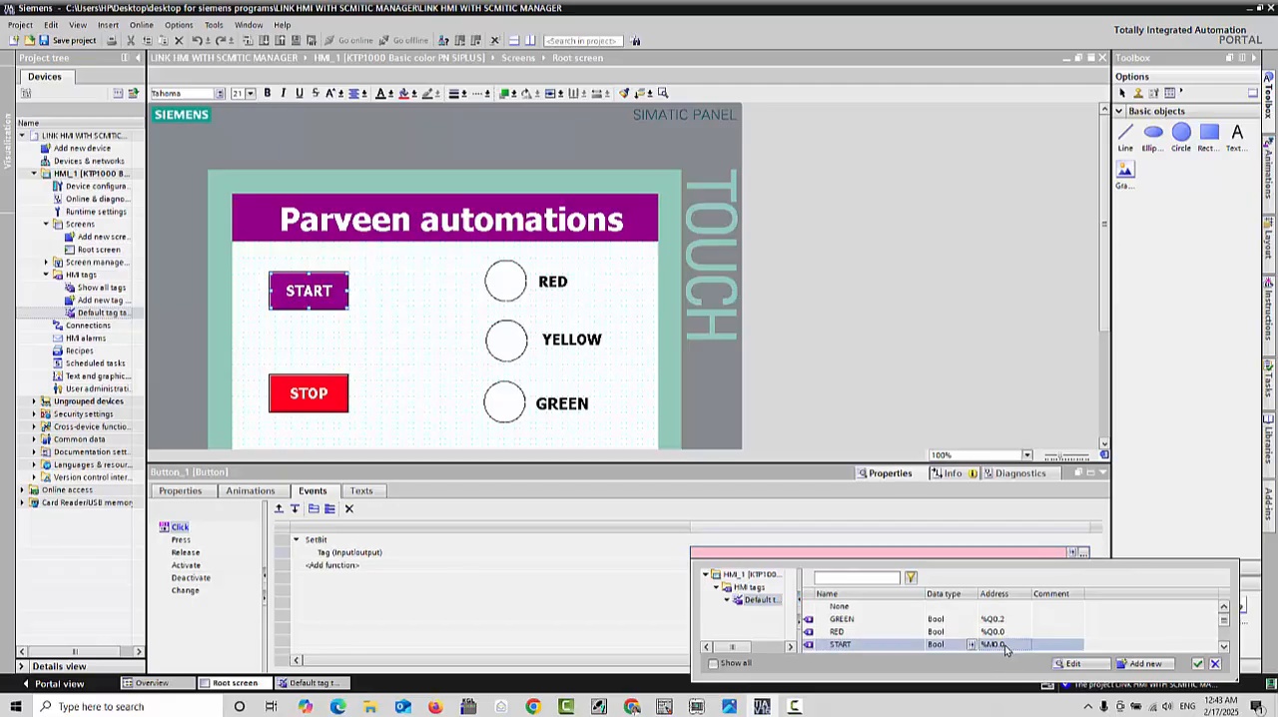
{"action": "left_click", "coordinate": [1198, 664]}
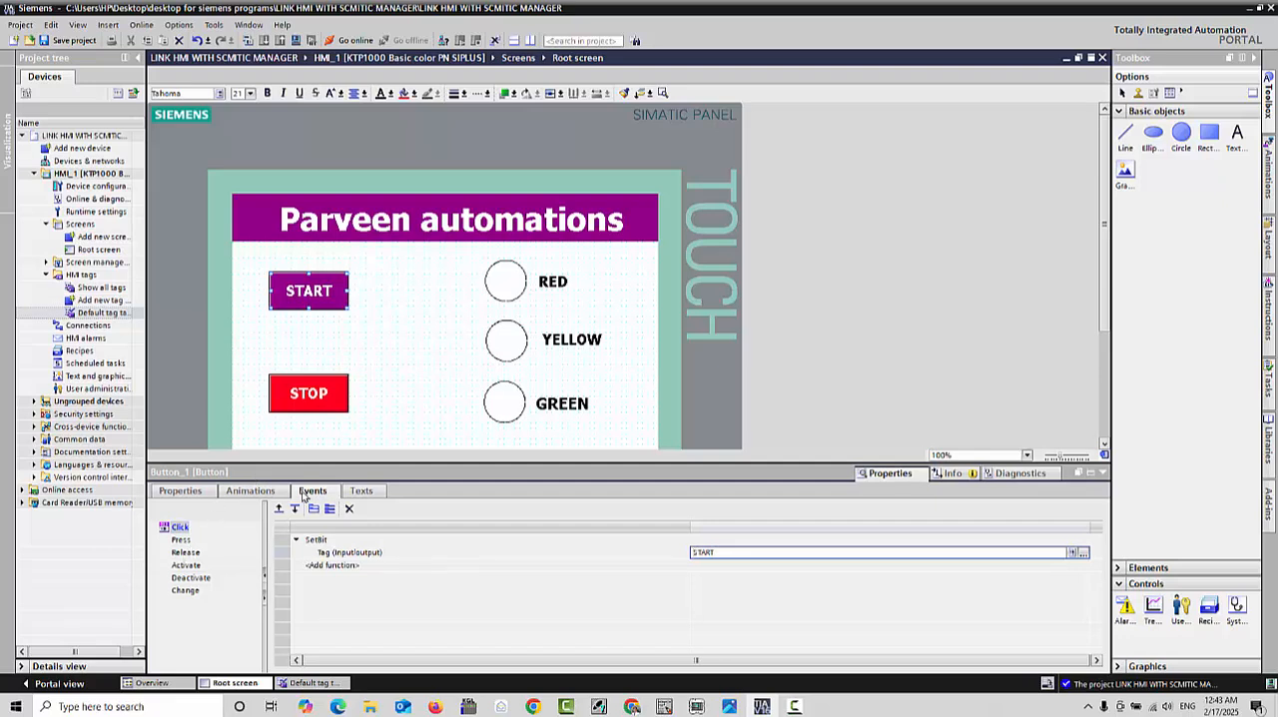
Step: Move the STOP button on the Root screen slightly closer to the START button
{"action": "left_click", "coordinate": [305, 342]}
{"action": "left_click", "coordinate": [313, 296]}
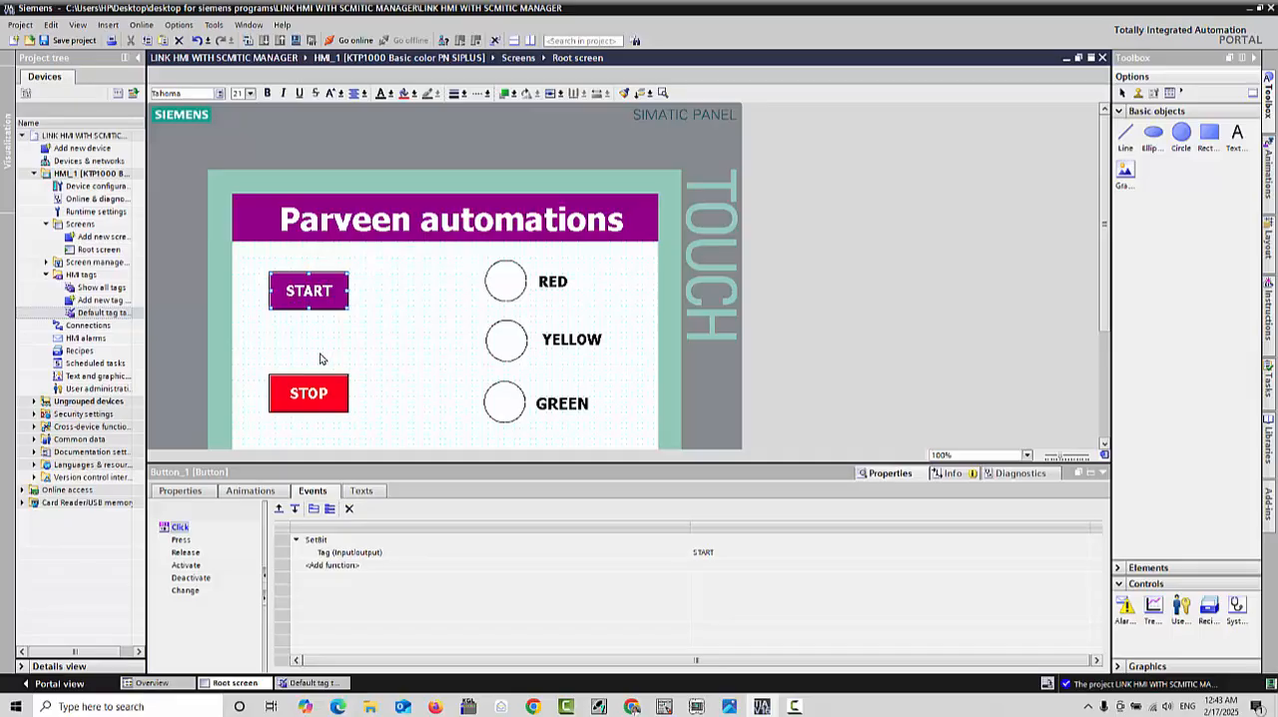
{"action": "left_click", "coordinate": [308, 337]}
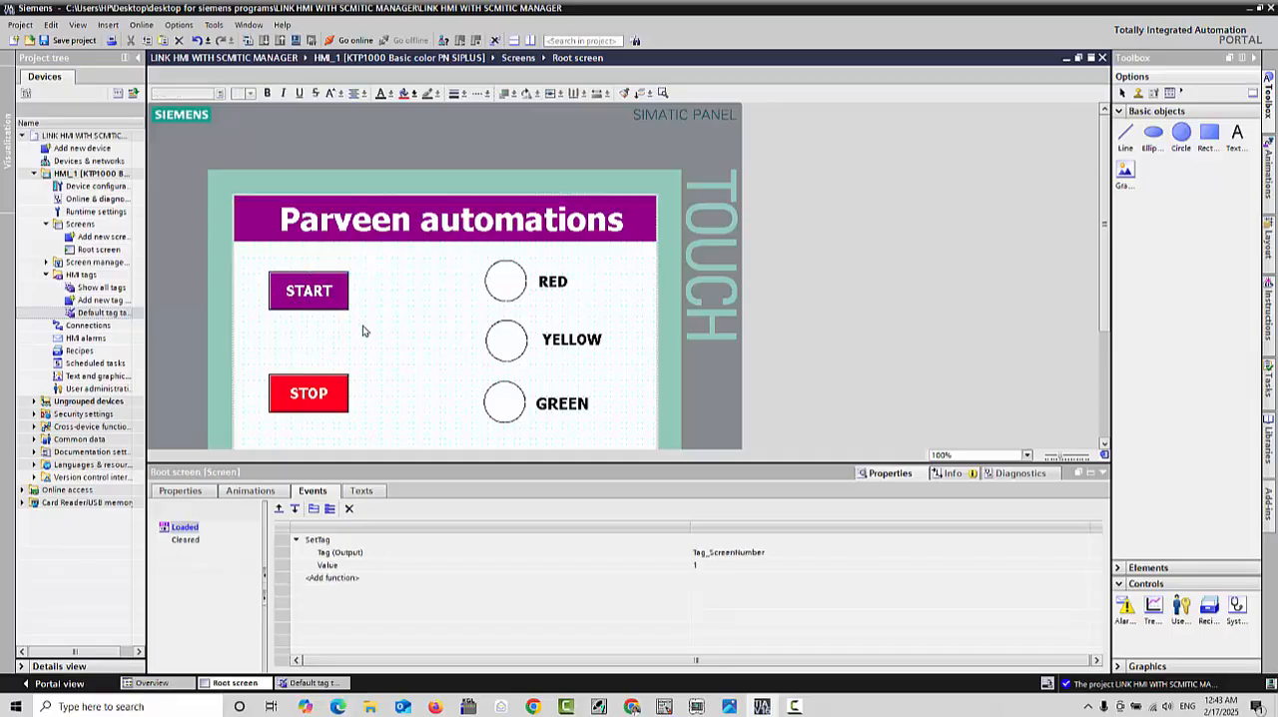
{"action": "left_click_drag", "start_coordinate": [309, 403], "coordinate": [311, 390]}
{"action": "left_click", "coordinate": [310, 403]}
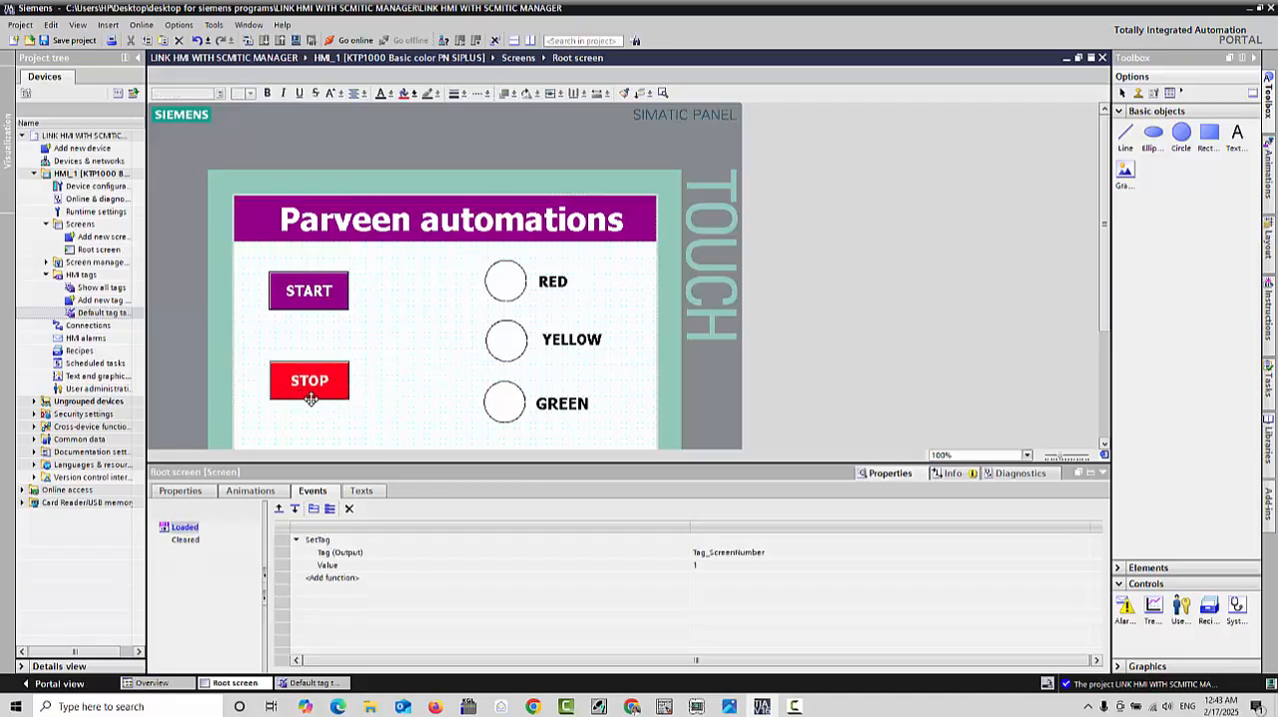
{"action": "left_click", "coordinate": [309, 295]}
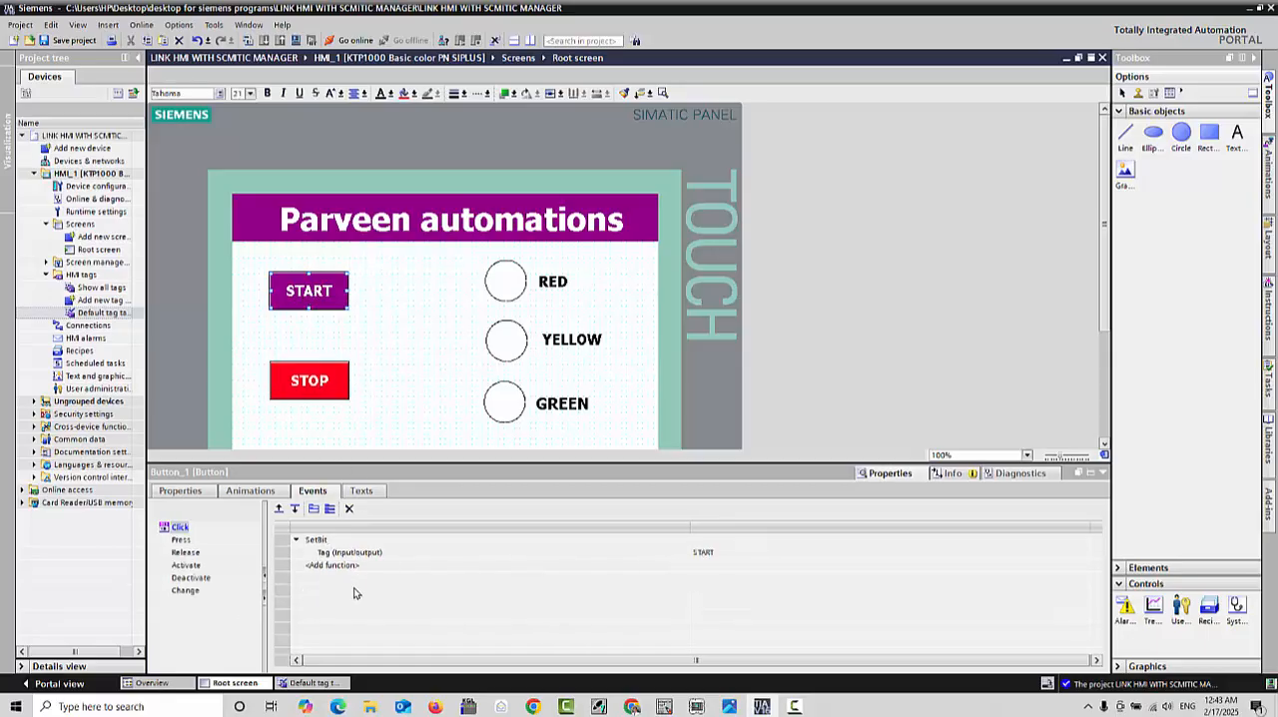
Step: Delete the functions from the STOP button's Press and Release events
{"action": "left_click", "coordinate": [297, 387]}
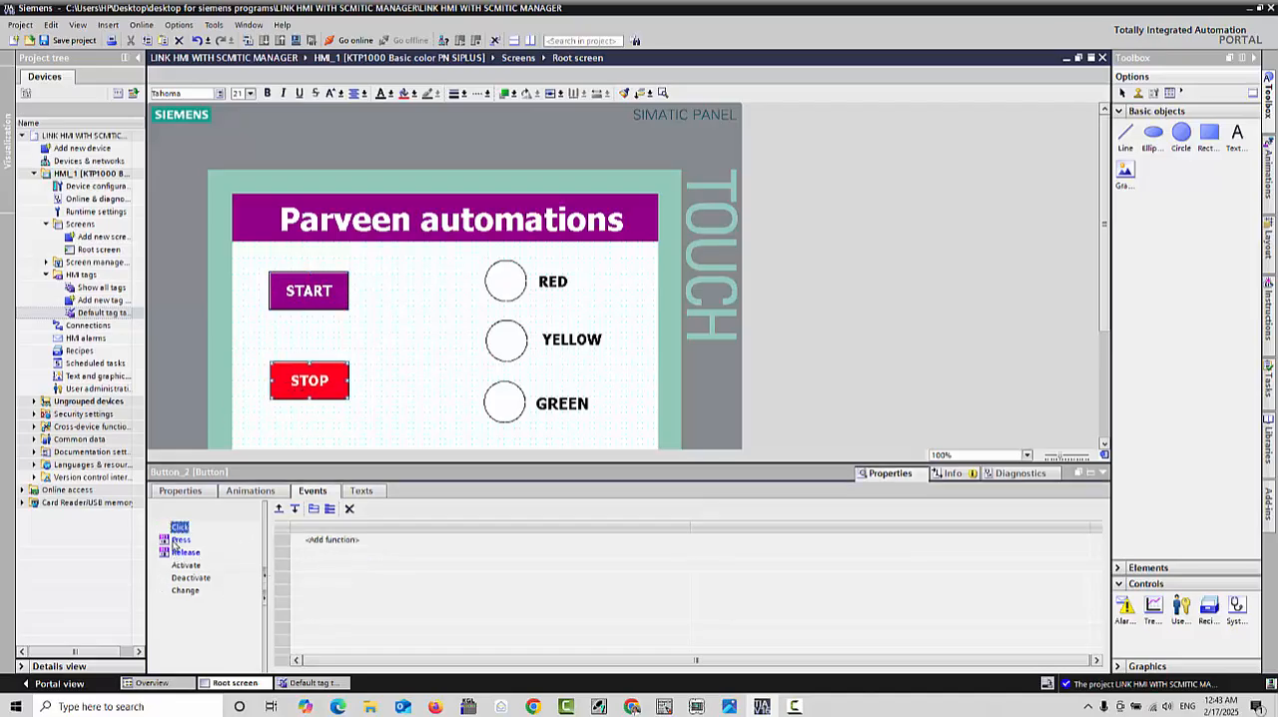
{"action": "left_click", "coordinate": [183, 543]}
{"action": "left_click", "coordinate": [185, 552]}
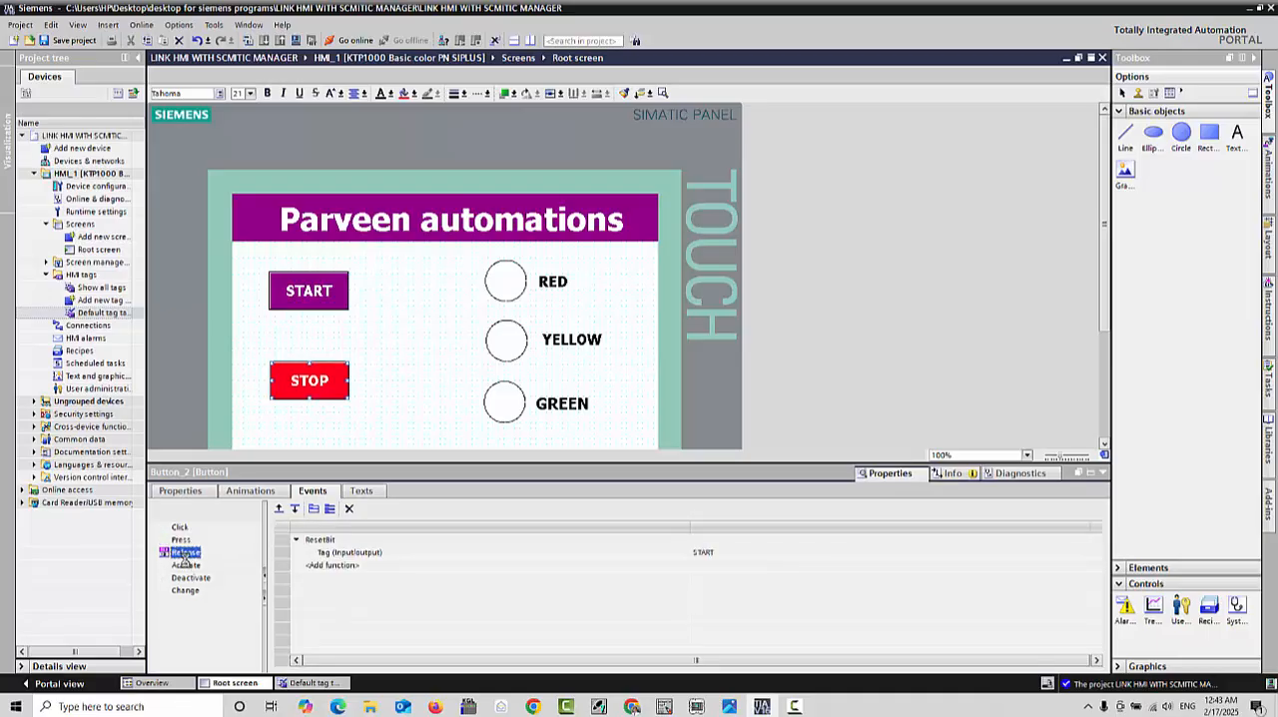
{"action": "key", "text": "Delete"}
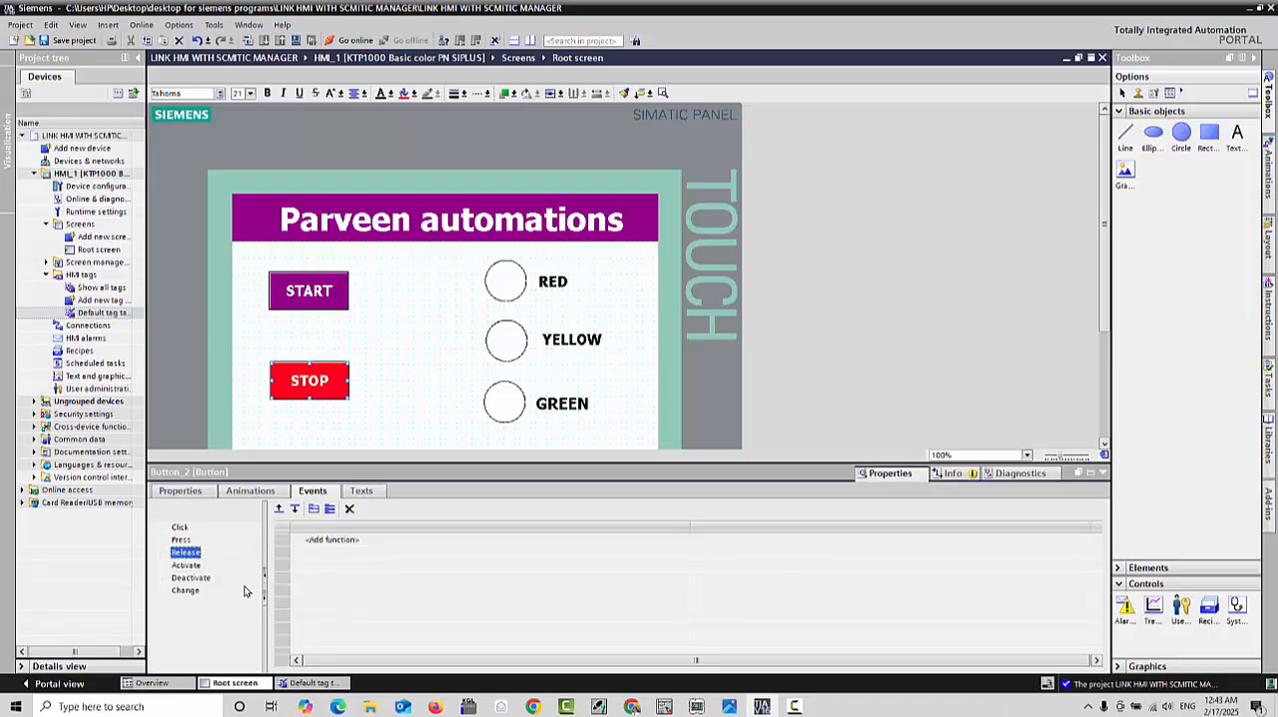
Step: Add a ResetBit function to the STOP button's Click event and assign the START tag to it
{"action": "left_click", "coordinate": [179, 527]}
{"action": "left_click", "coordinate": [329, 542]}
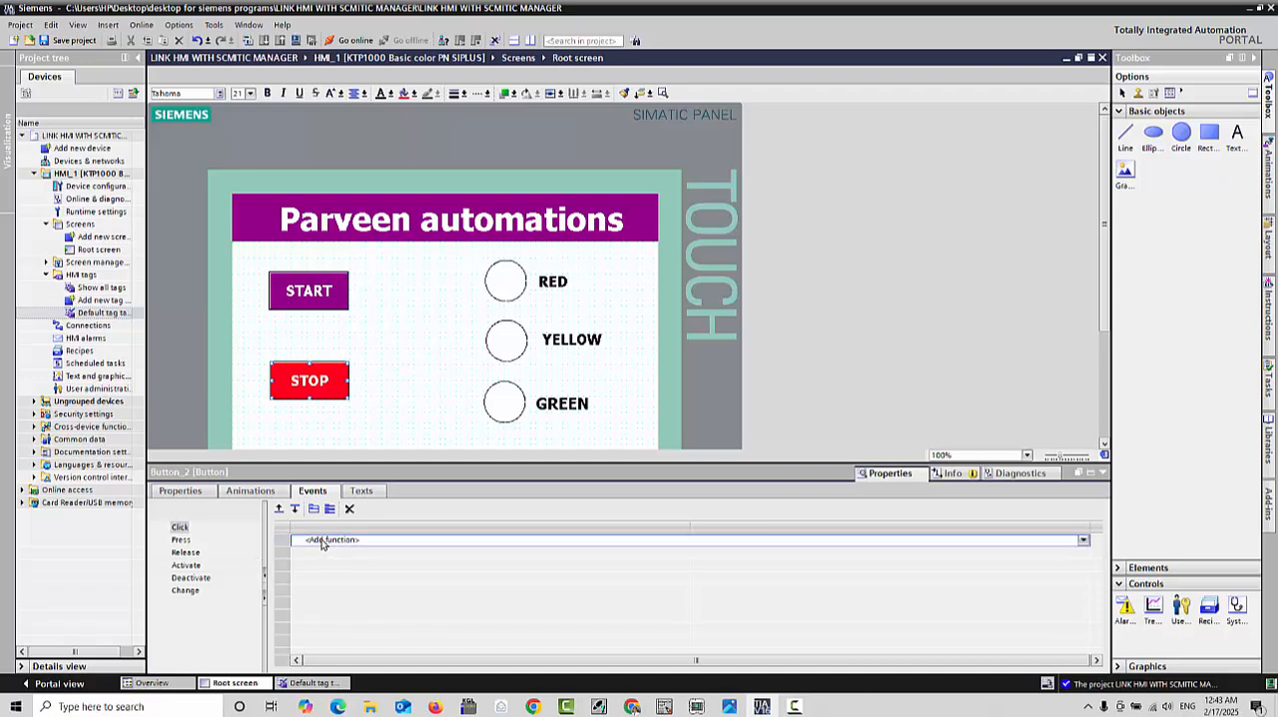
{"action": "type", "text": "res"}
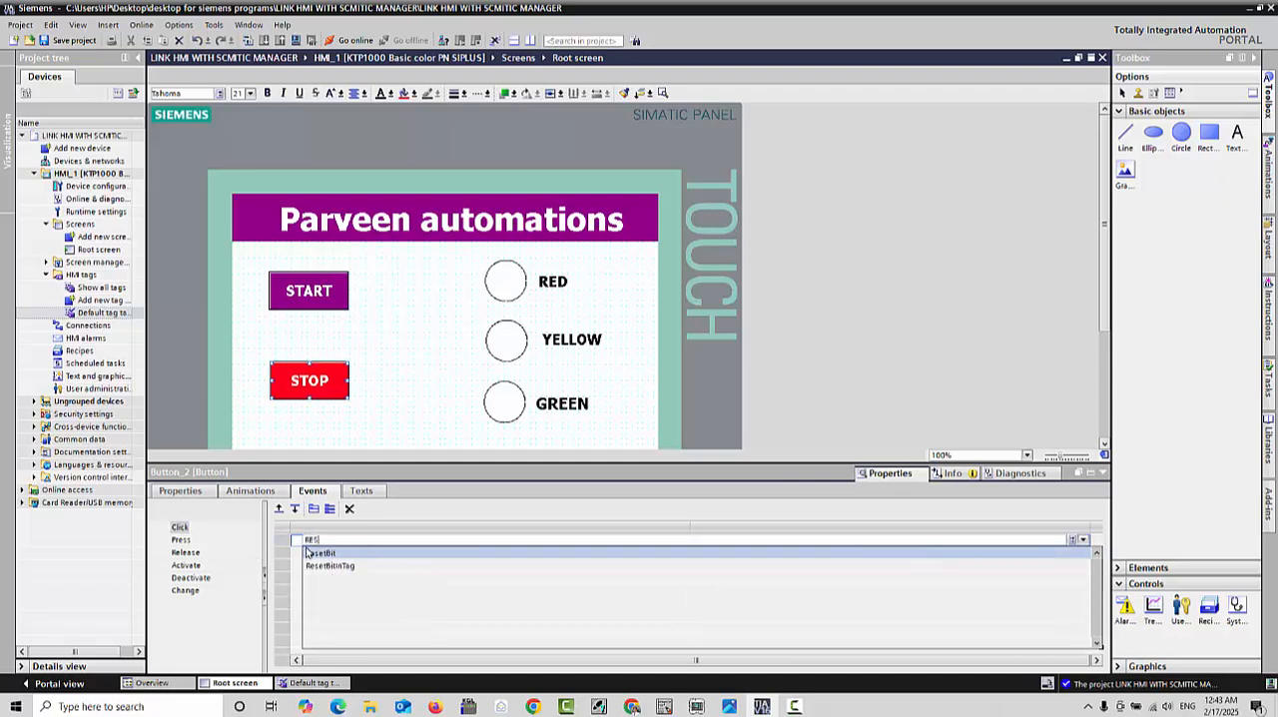
{"action": "left_click", "coordinate": [343, 555]}
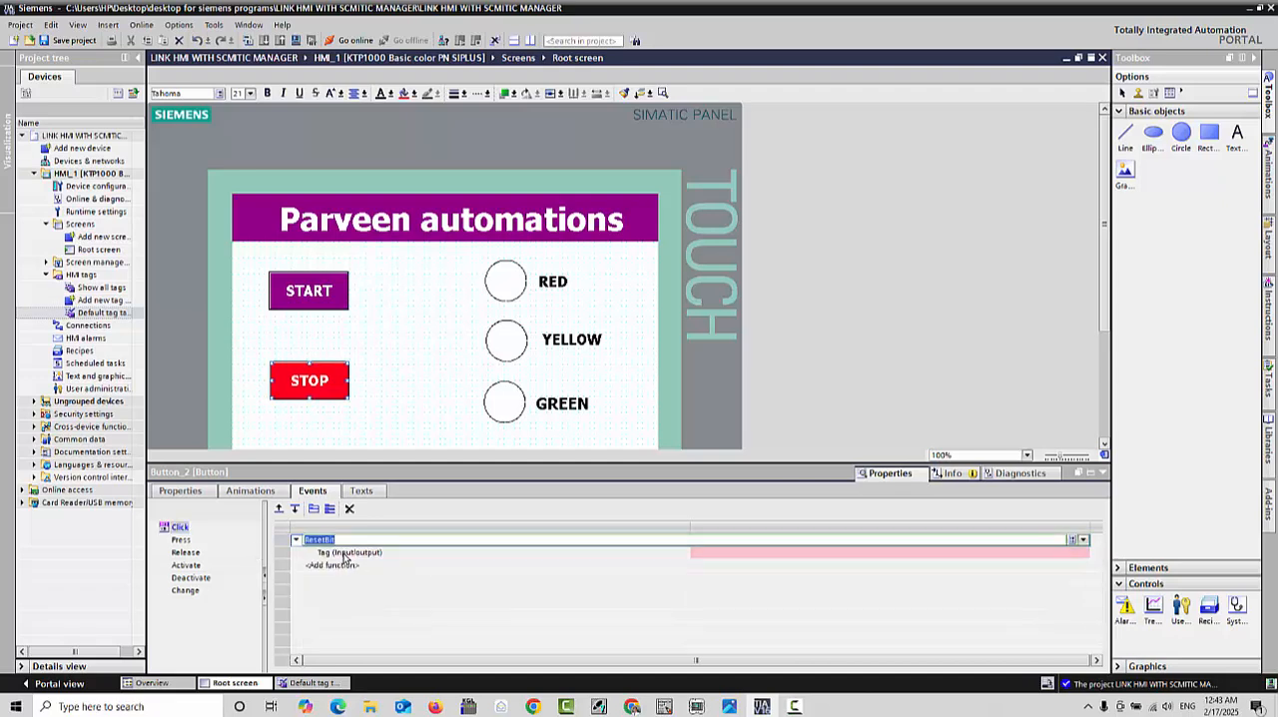
{"action": "left_click", "coordinate": [1059, 554]}
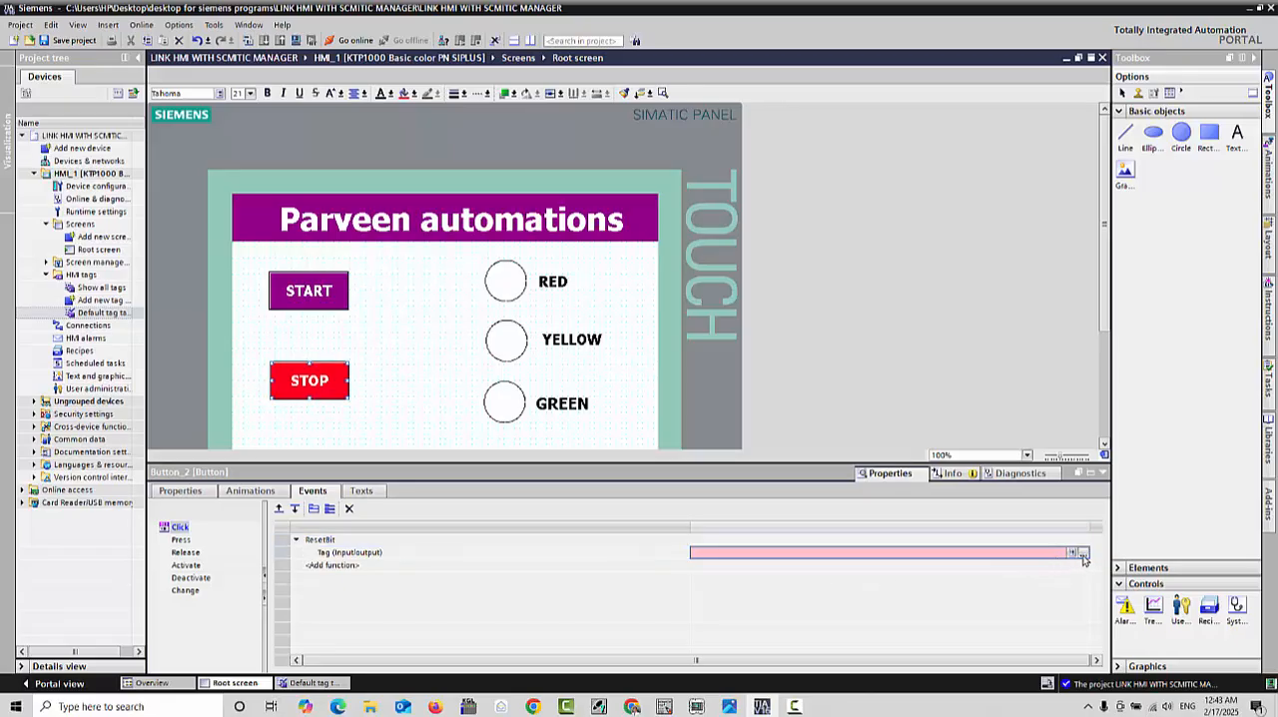
{"action": "left_click", "coordinate": [1083, 553]}
{"action": "left_click", "coordinate": [1010, 645]}
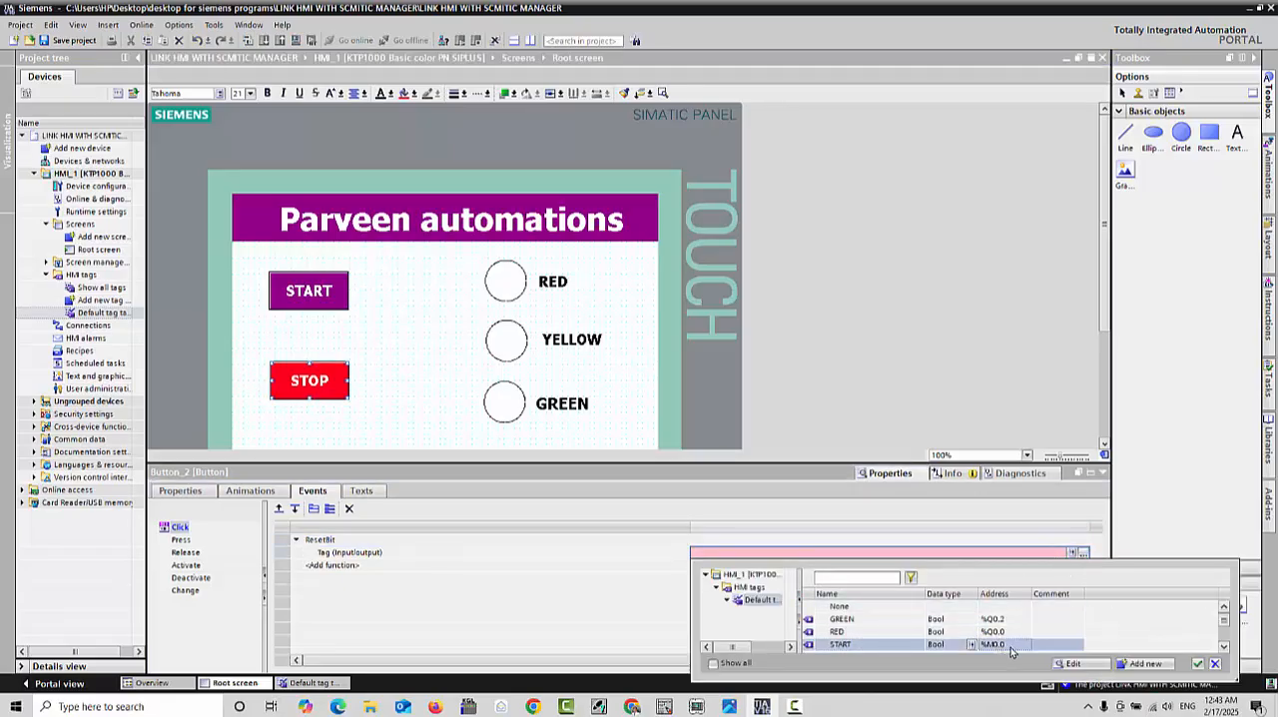
{"action": "left_click", "coordinate": [1198, 664]}
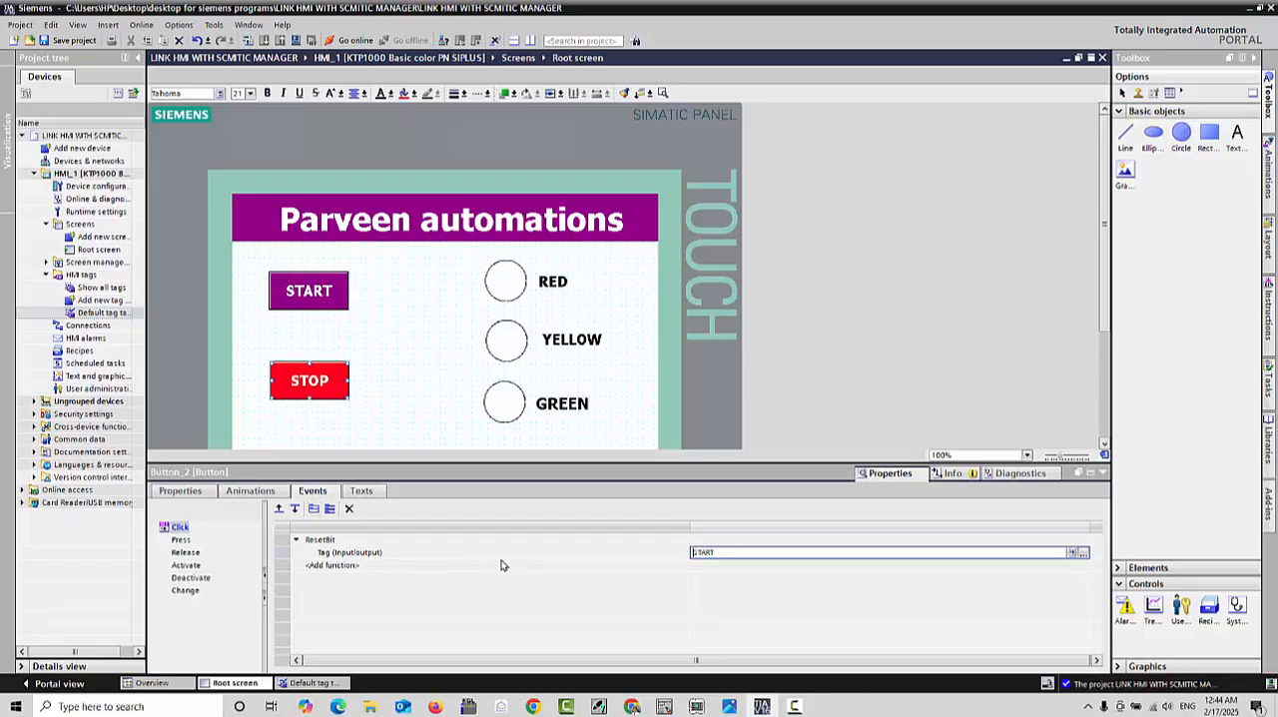
Step: Open the RED lamp circle's Appearance animation and set its background colour for range 0 to white (255, 255, 255)
{"action": "left_click", "coordinate": [511, 286]}
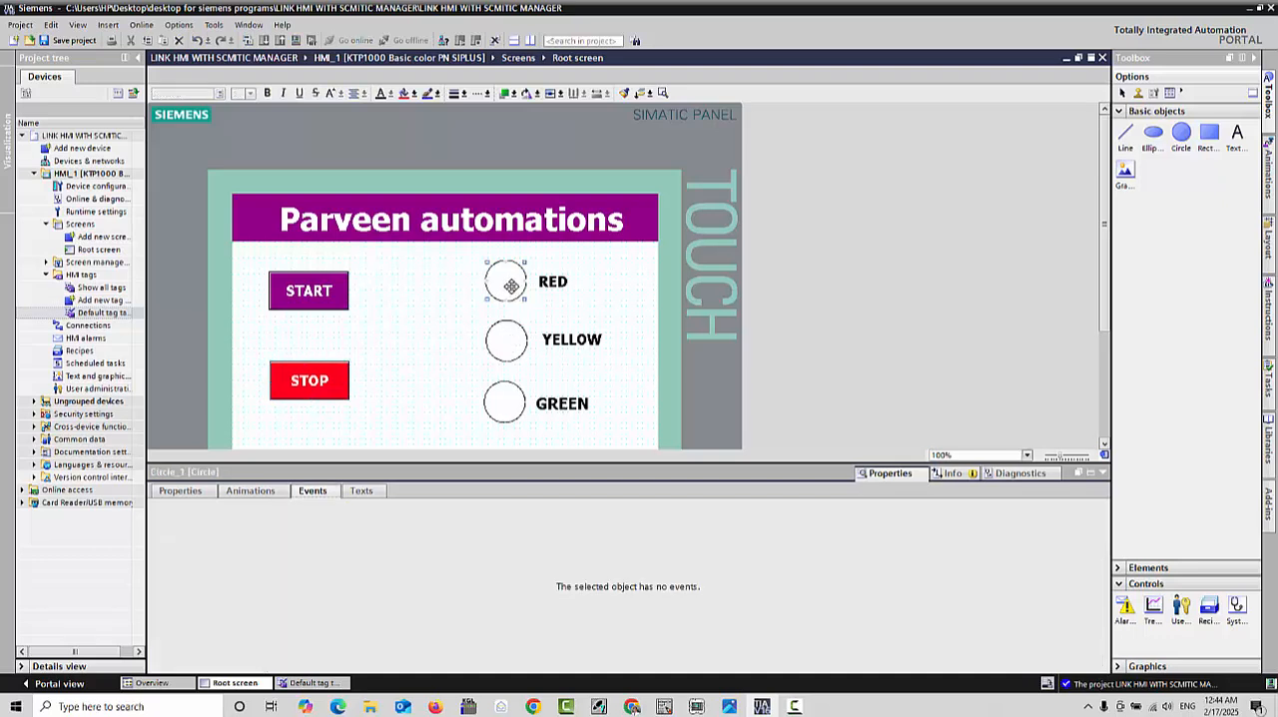
{"action": "left_click", "coordinate": [250, 492]}
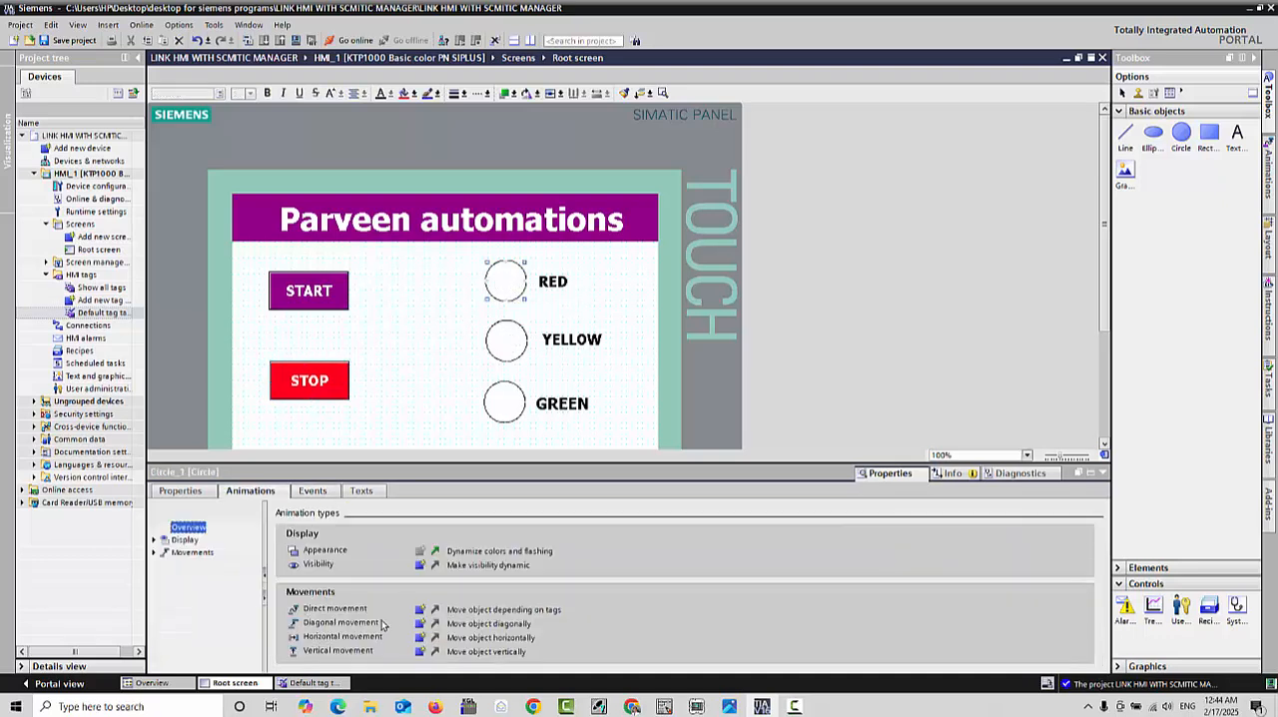
{"action": "left_click", "coordinate": [437, 551]}
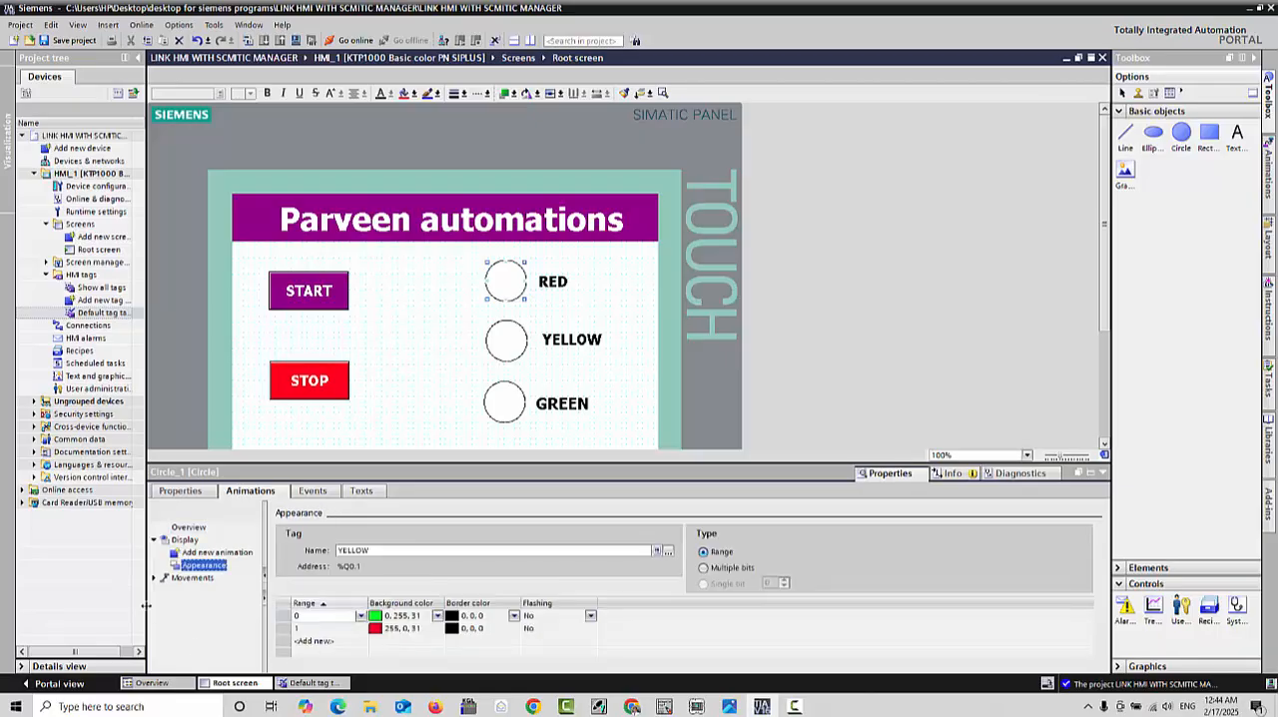
{"action": "left_click", "coordinate": [437, 618]}
{"action": "left_click", "coordinate": [437, 617]}
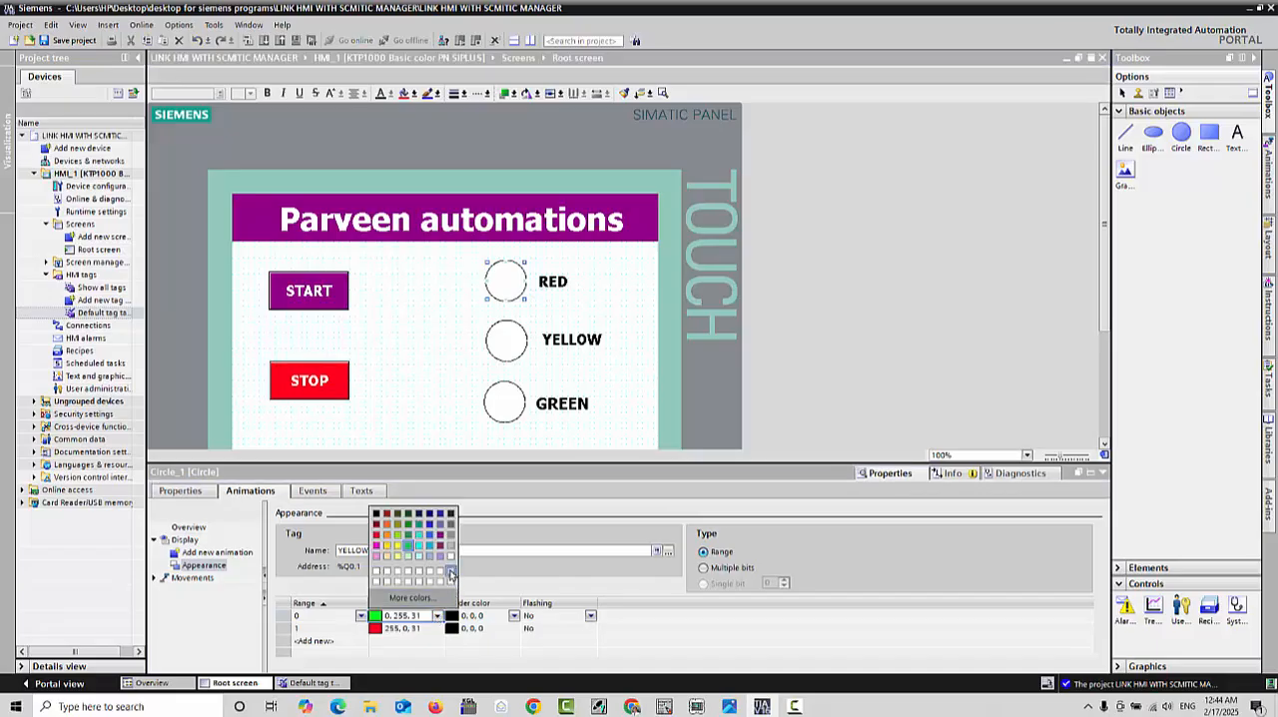
{"action": "left_click", "coordinate": [450, 572]}
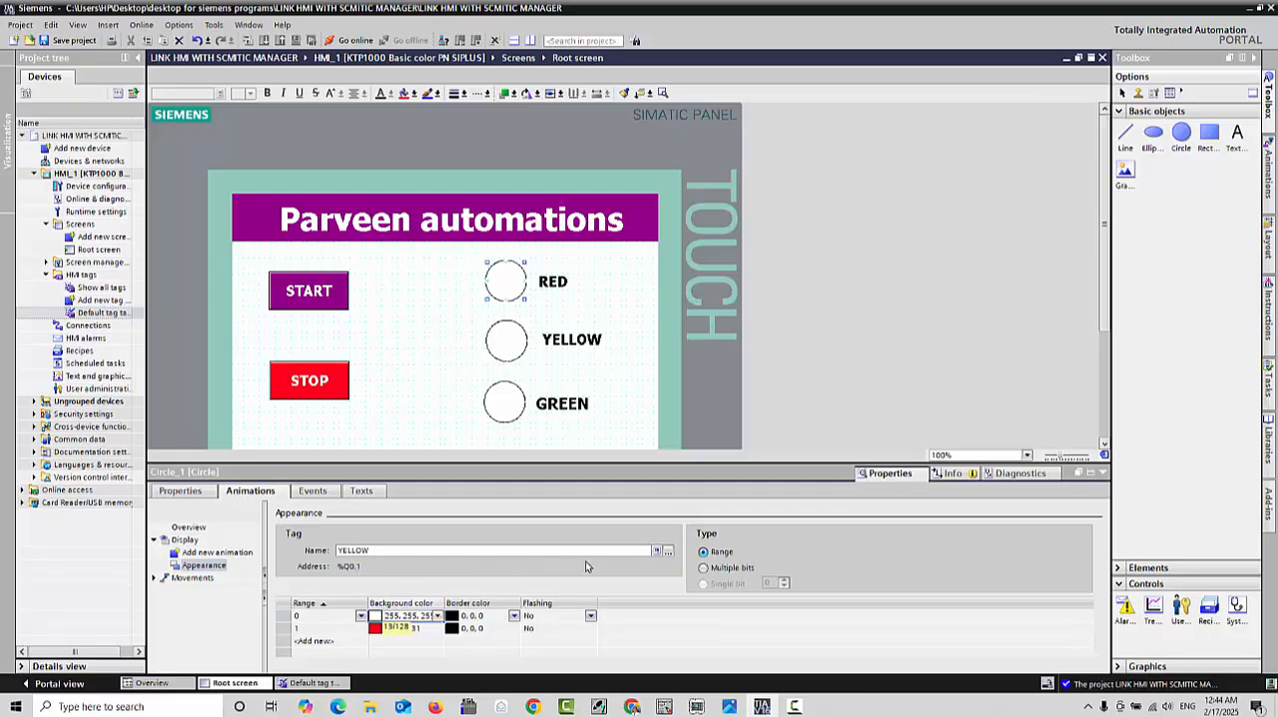
Step: Assign the RED tag (%Q0.0) to the RED lamp circle's Appearance animation
{"action": "left_click", "coordinate": [668, 552]}
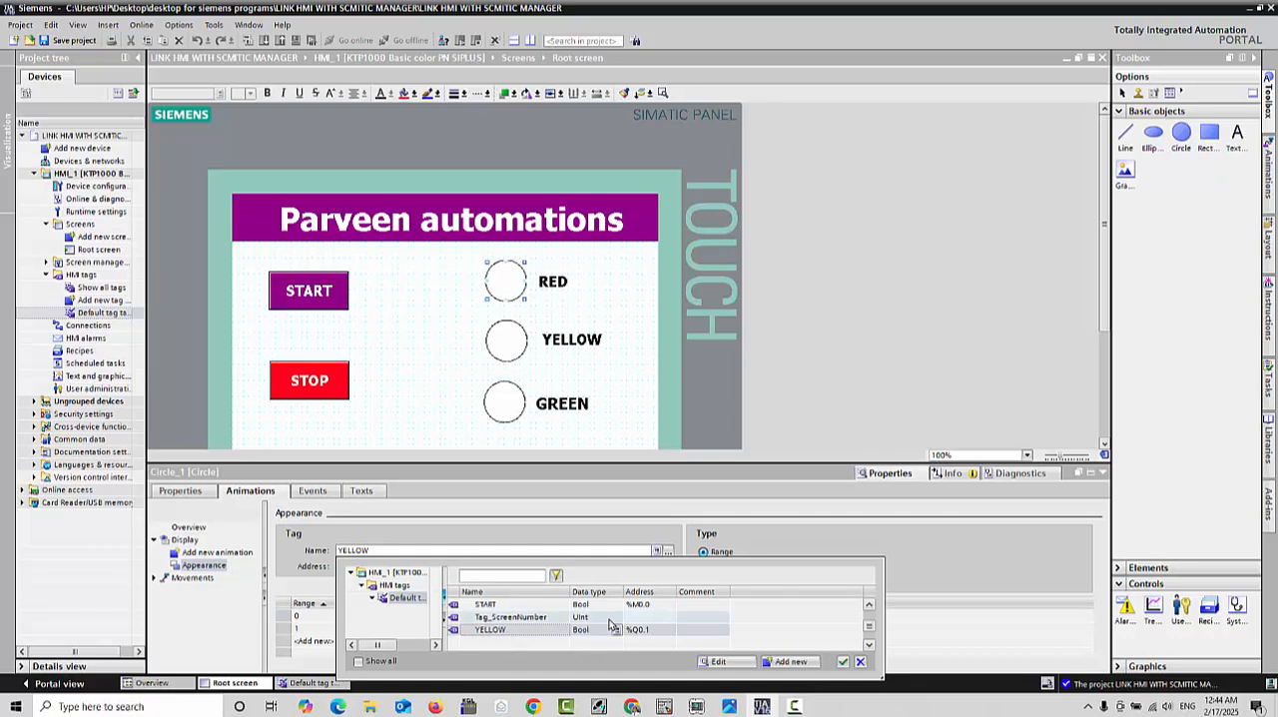
{"action": "scroll", "coordinate": [868, 628], "scroll_direction": "up", "scroll_amount": 3}
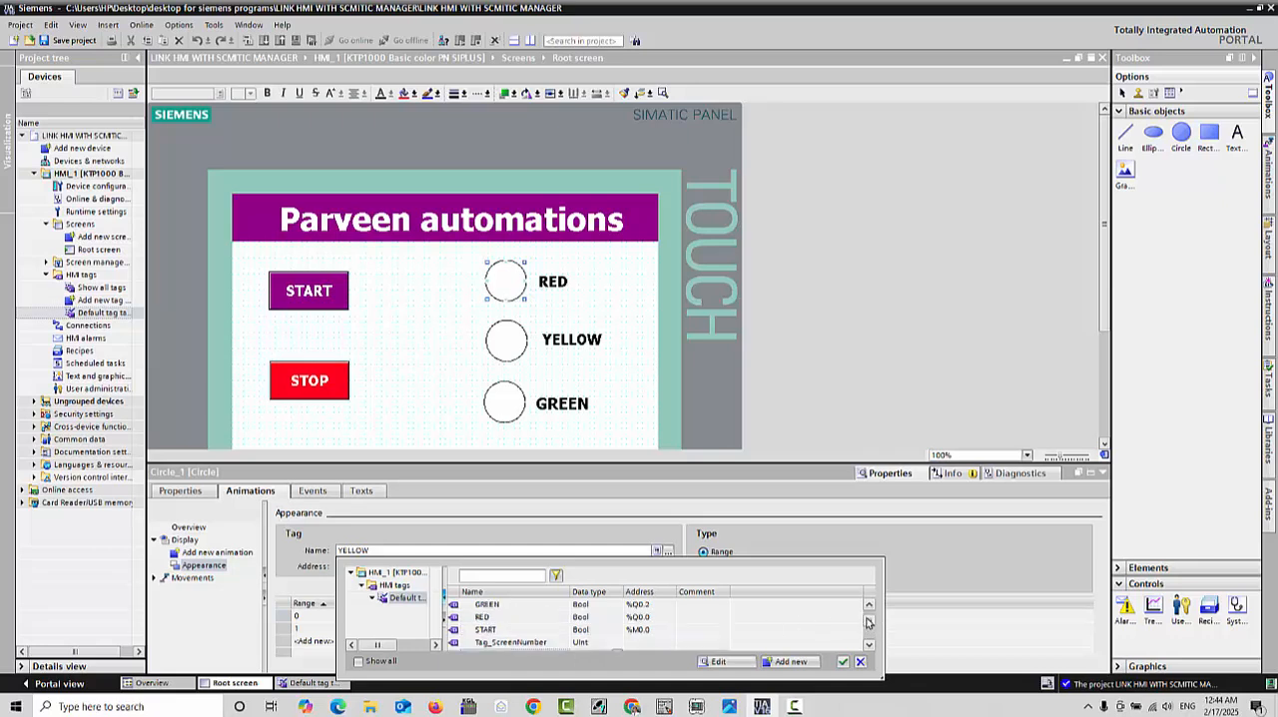
{"action": "left_click", "coordinate": [631, 631]}
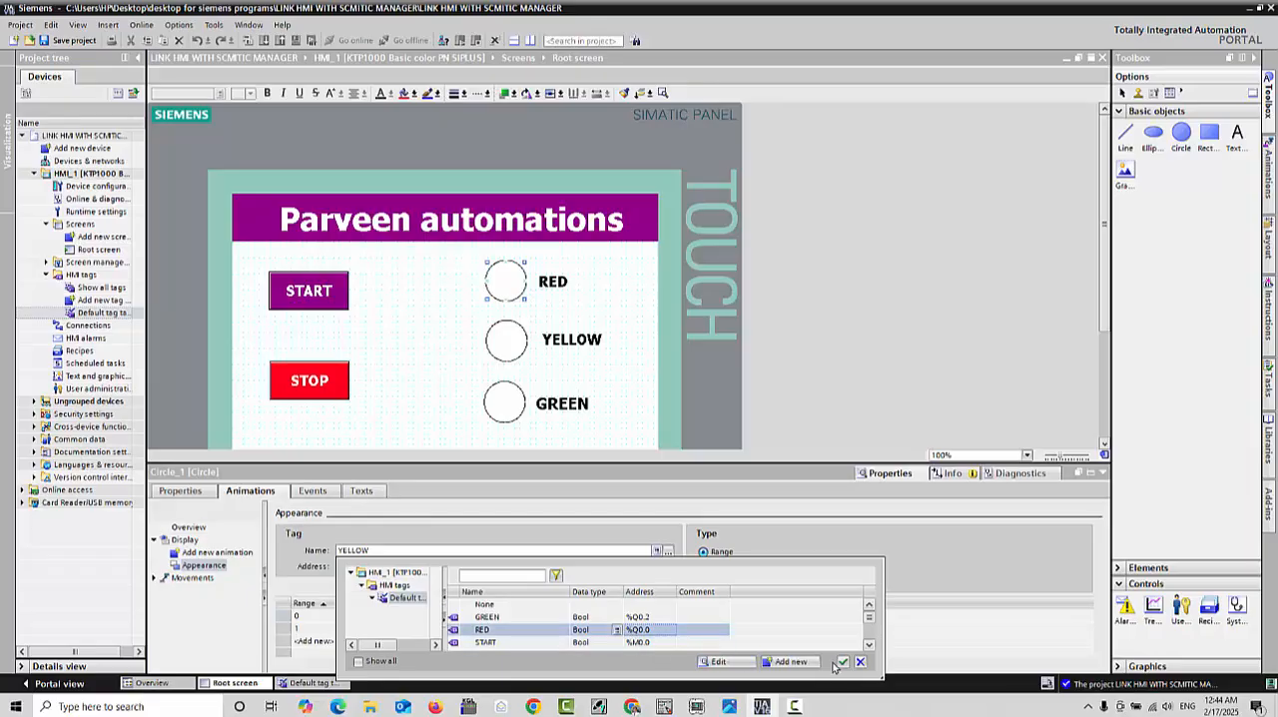
{"action": "left_click", "coordinate": [843, 663]}
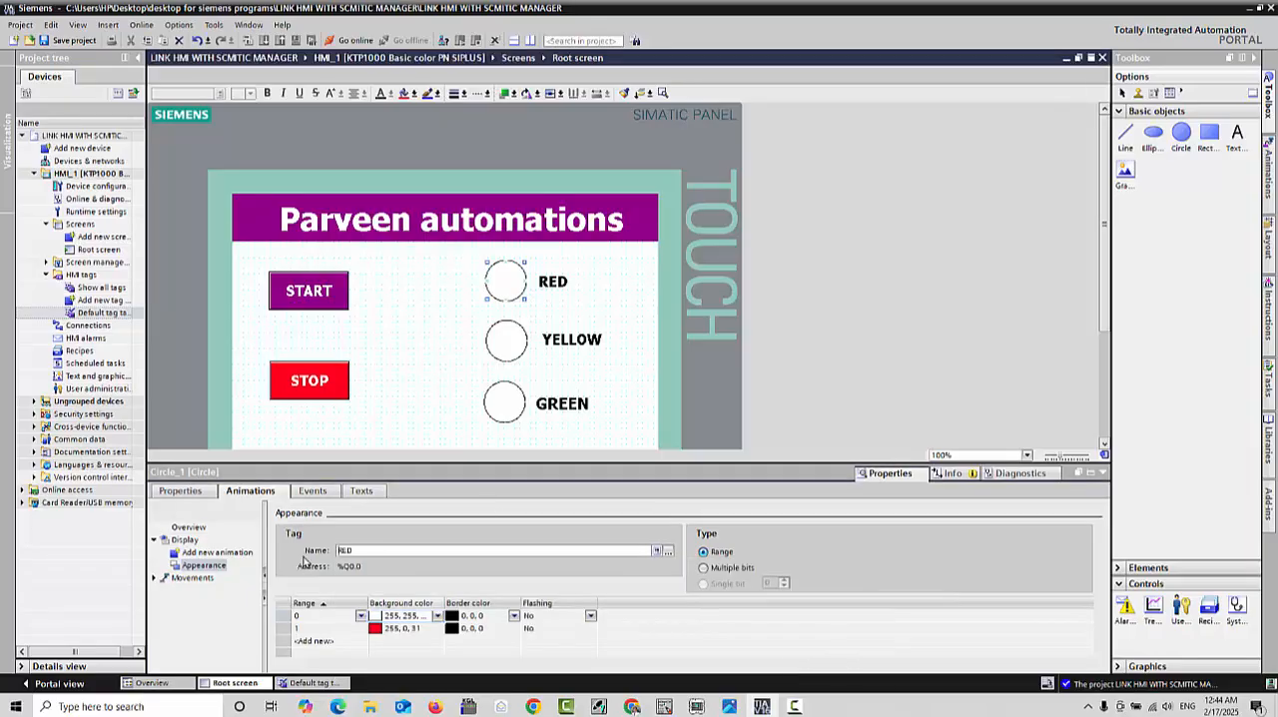
Step: In the YELLOW lamp circle's Appearance animation, set the background to white for range 0 and yellow (255, 218, 44) for range 1
{"action": "left_click", "coordinate": [505, 340]}
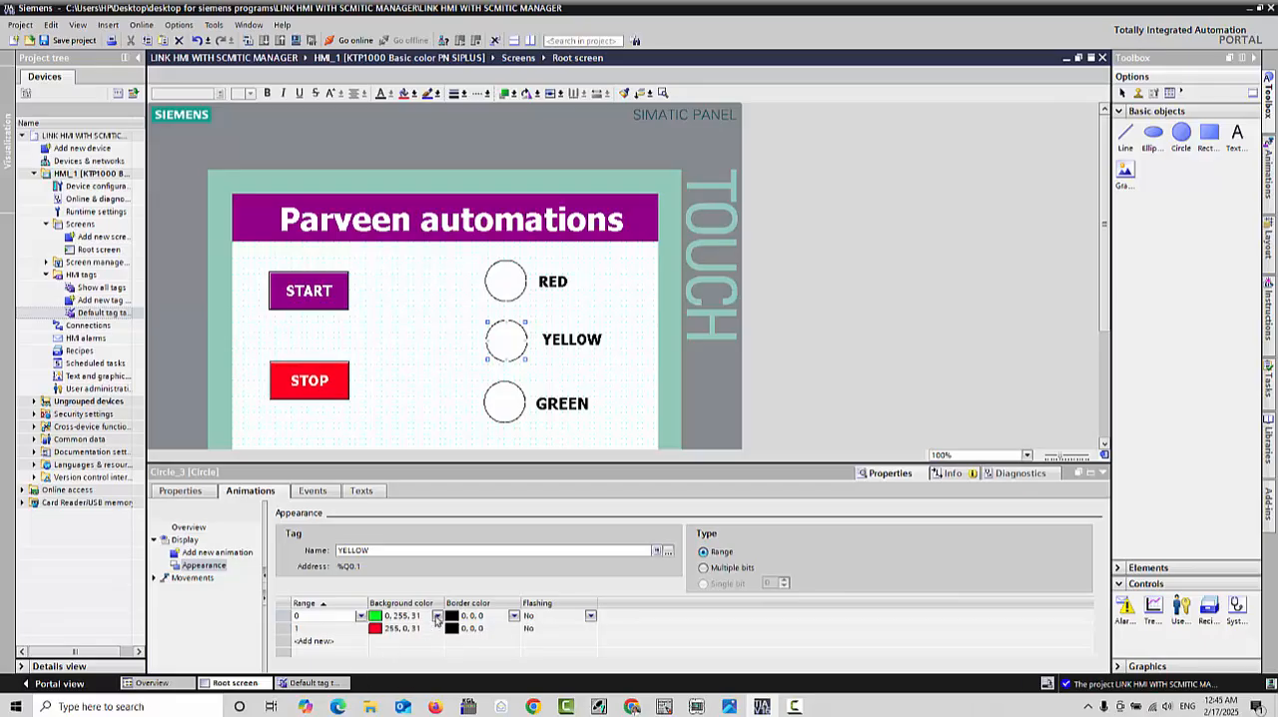
{"action": "left_click", "coordinate": [437, 616]}
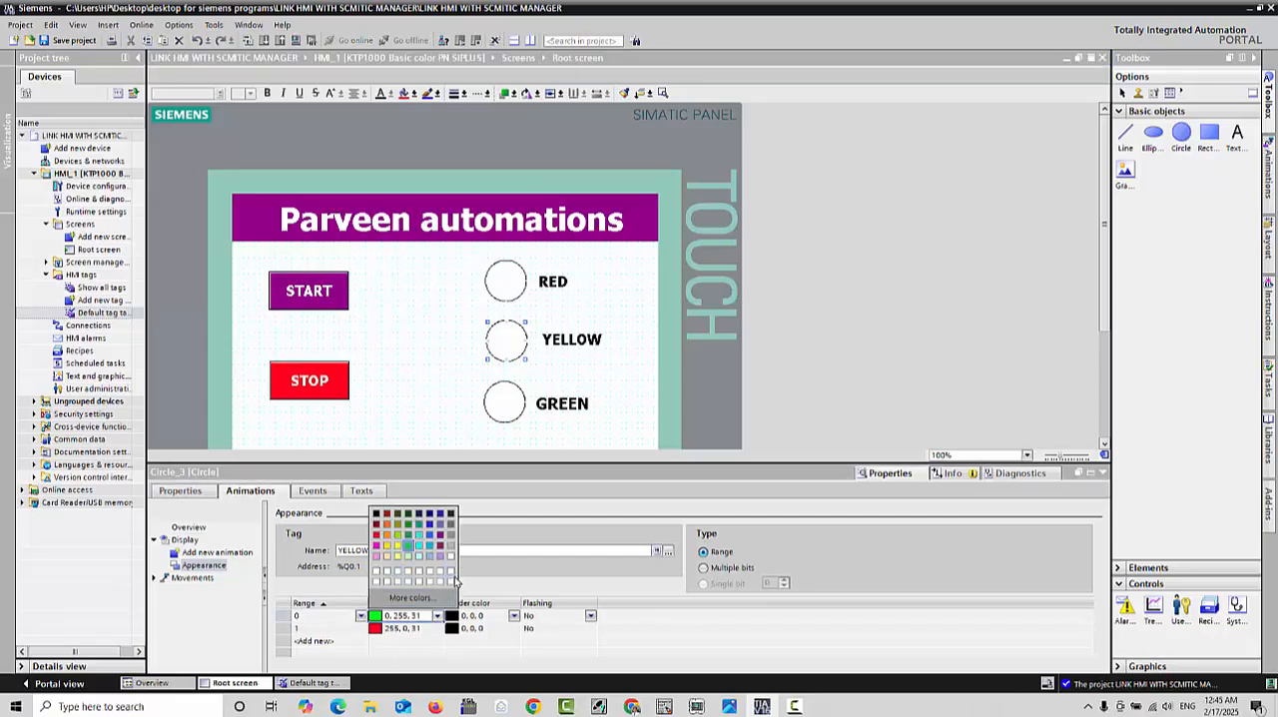
{"action": "left_click", "coordinate": [450, 576]}
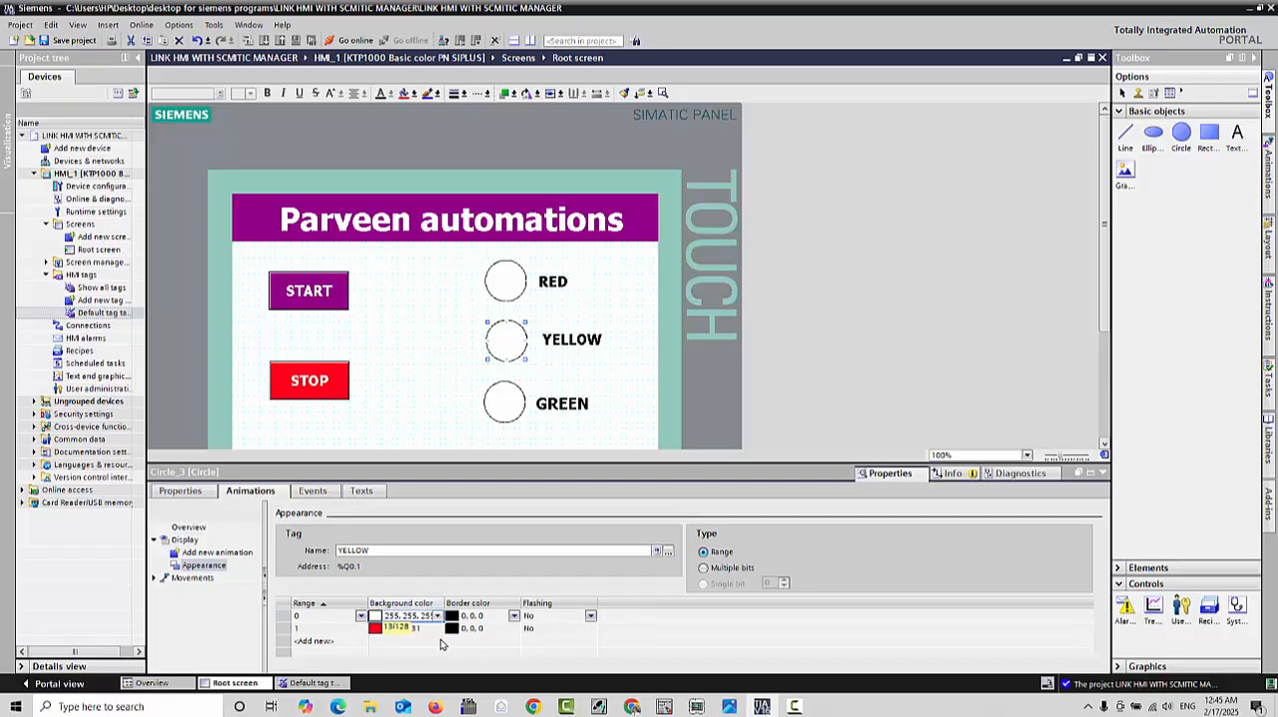
{"action": "left_click", "coordinate": [419, 630]}
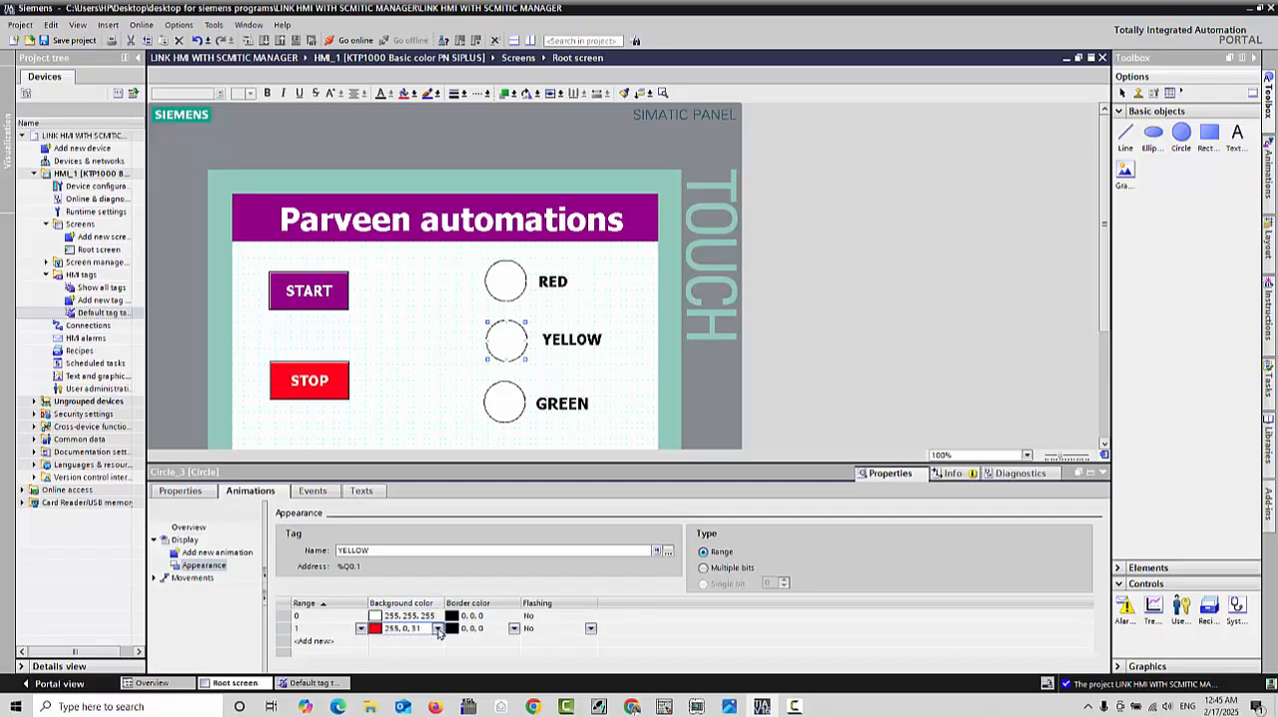
{"action": "left_click", "coordinate": [437, 628]}
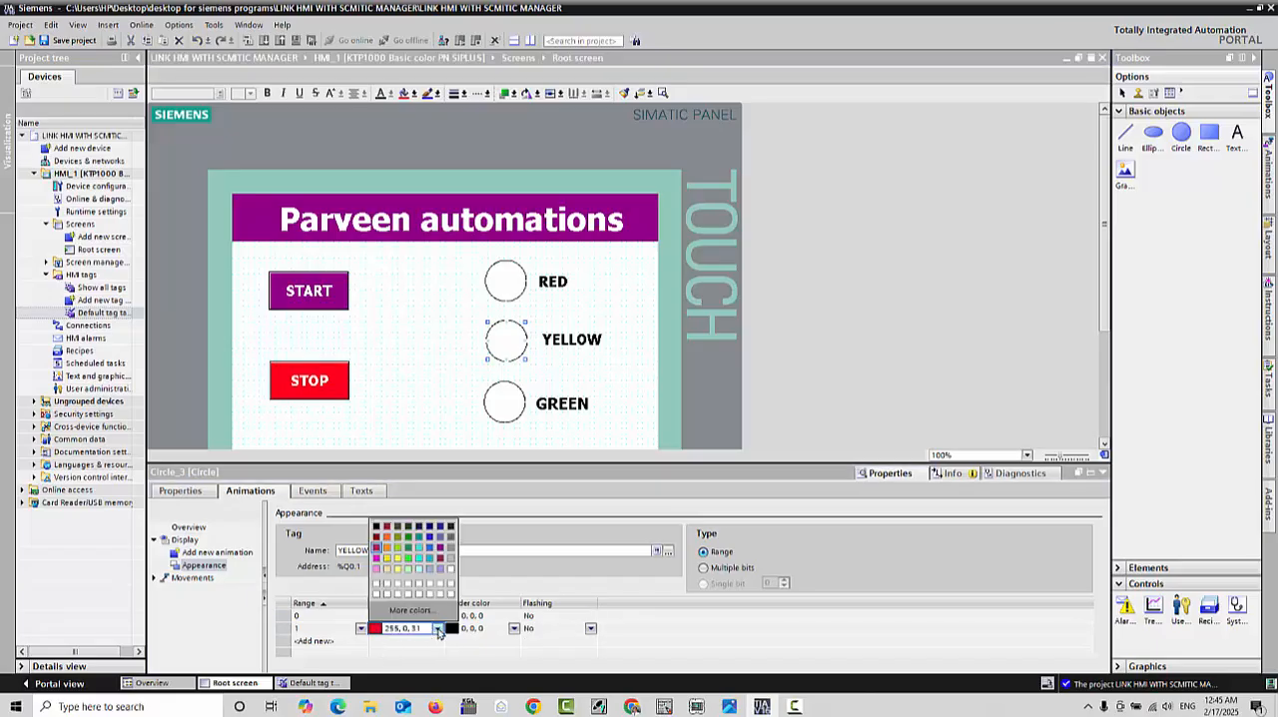
{"action": "left_click", "coordinate": [386, 560]}
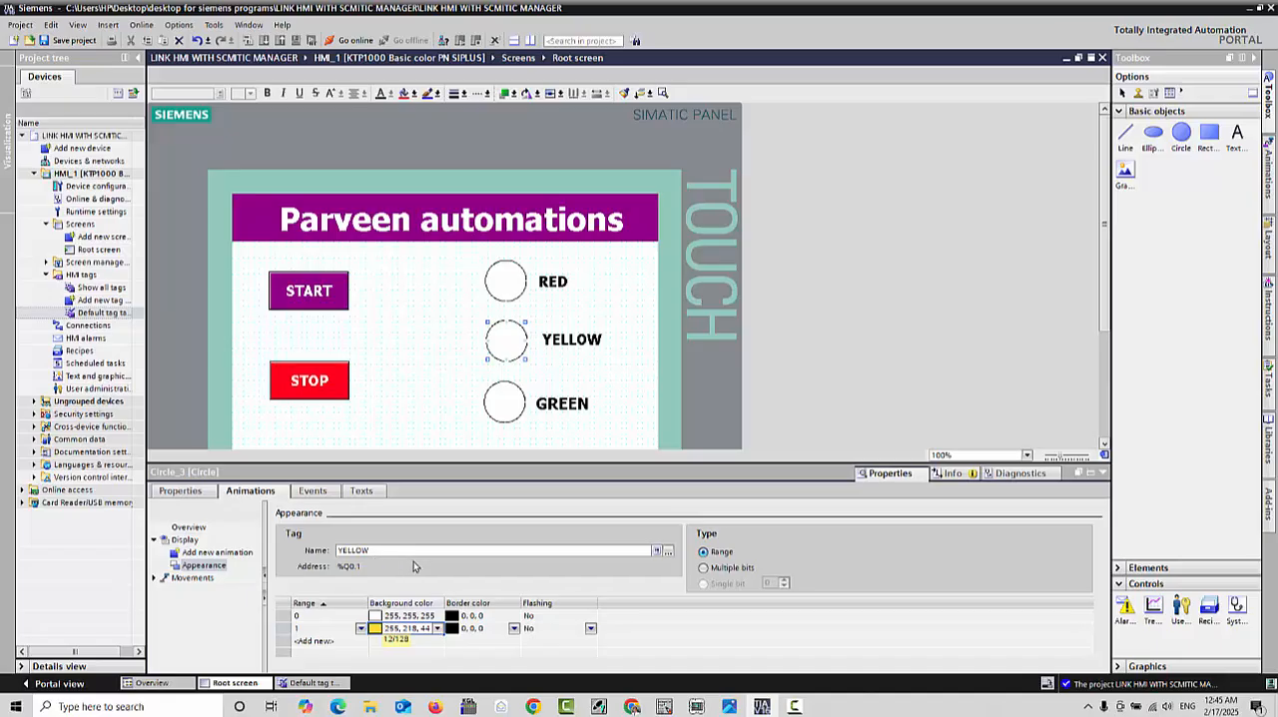
Step: Select the YELLOW tag (%Q0.1) for the YELLOW lamp circle's Appearance animation
{"action": "left_click", "coordinate": [668, 550]}
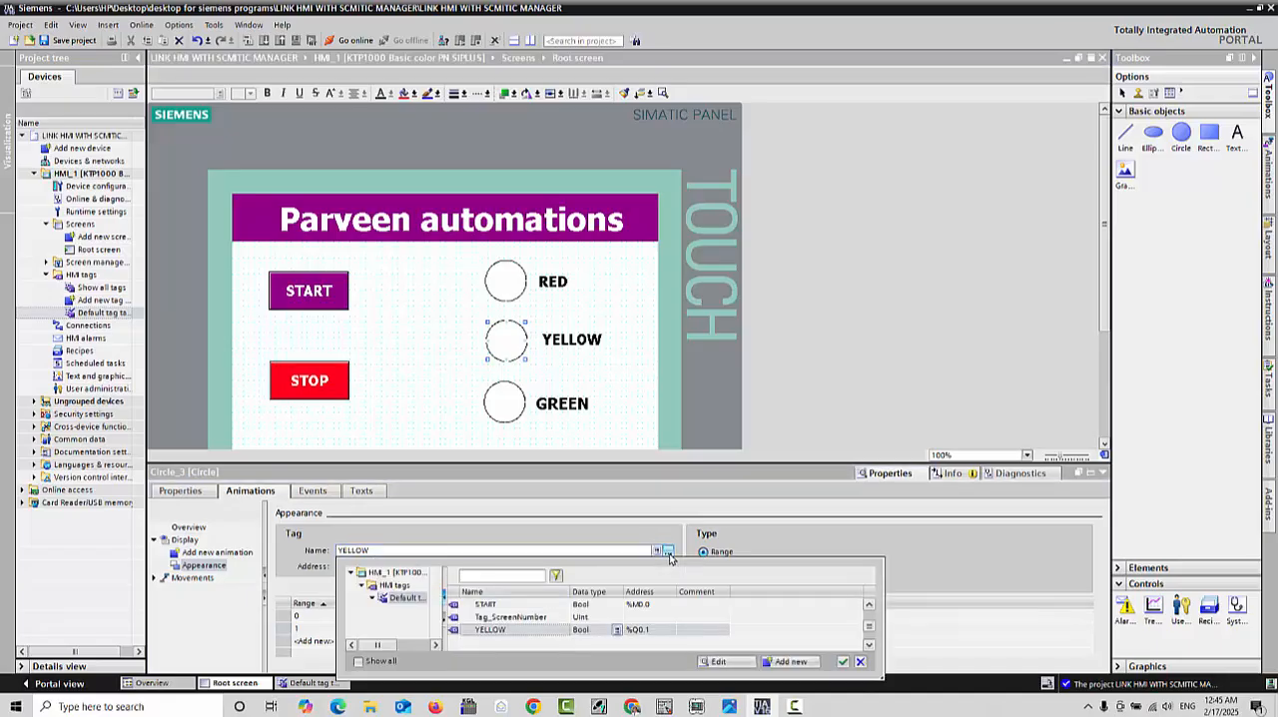
{"action": "left_click", "coordinate": [627, 635]}
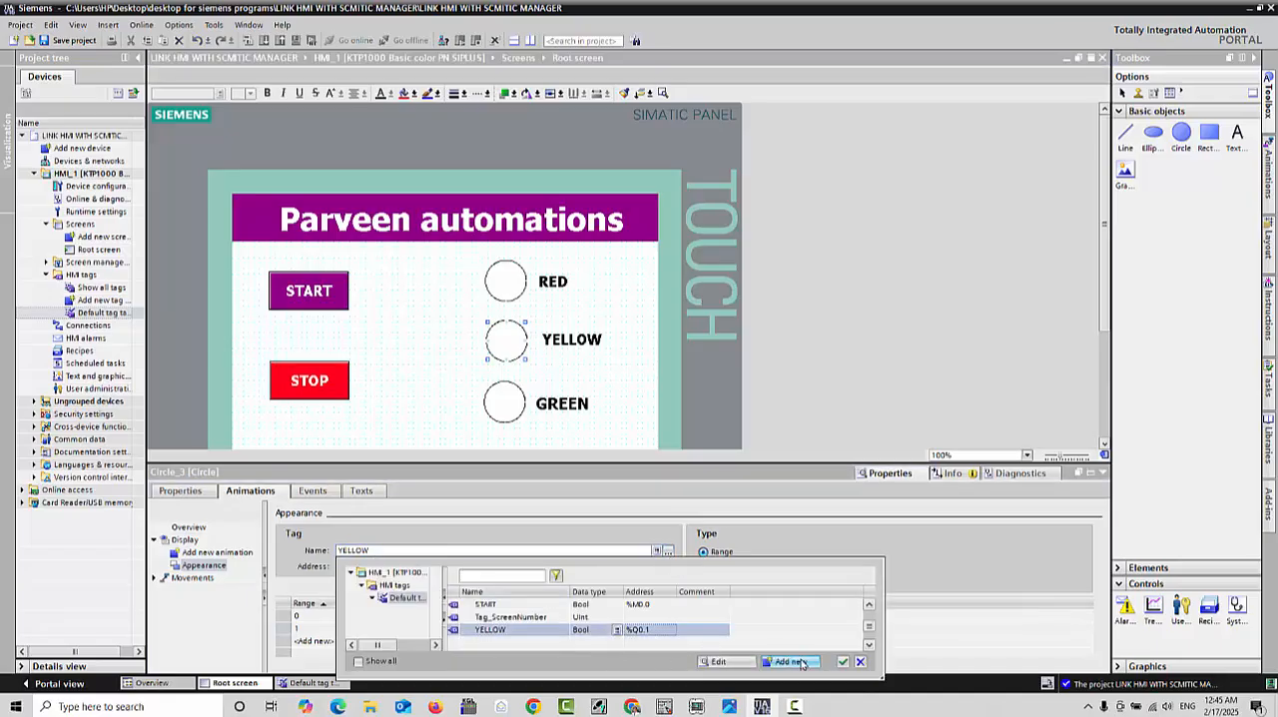
{"action": "left_click", "coordinate": [844, 662]}
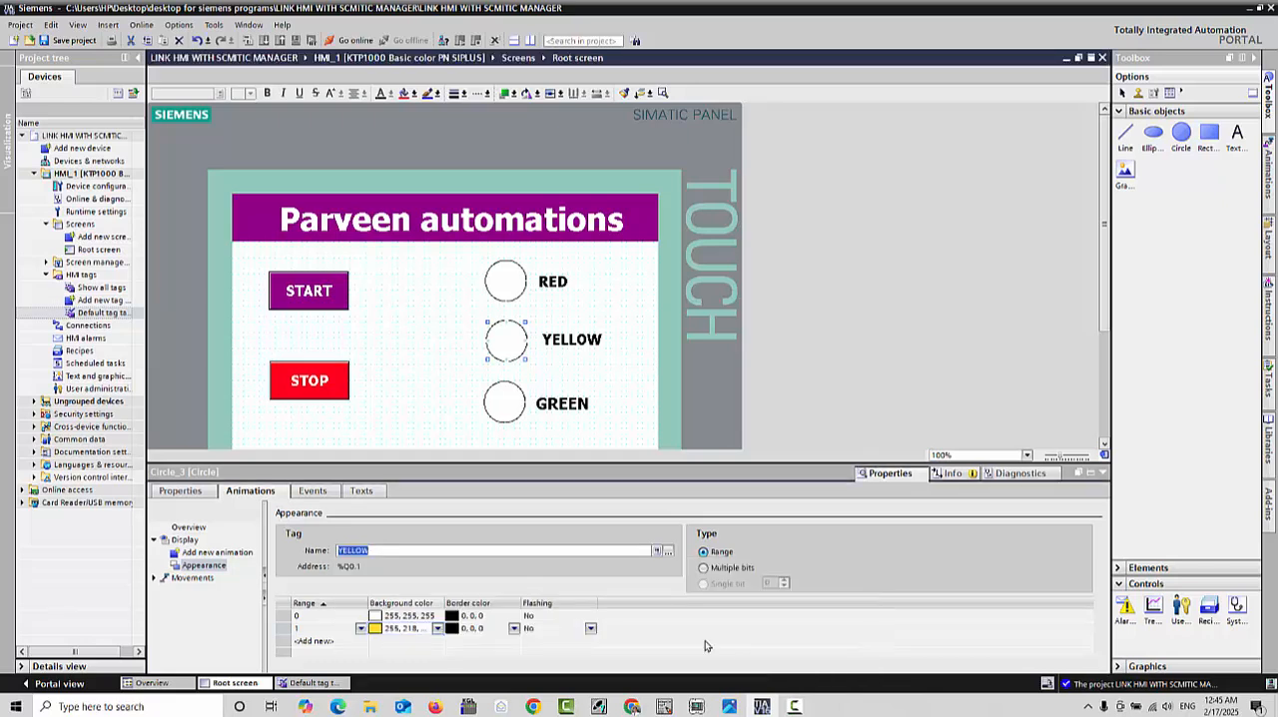
Step: Assign the GREEN tag (%Q0.2) to the GREEN lamp circle's Appearance animation
{"action": "left_click", "coordinate": [506, 402]}
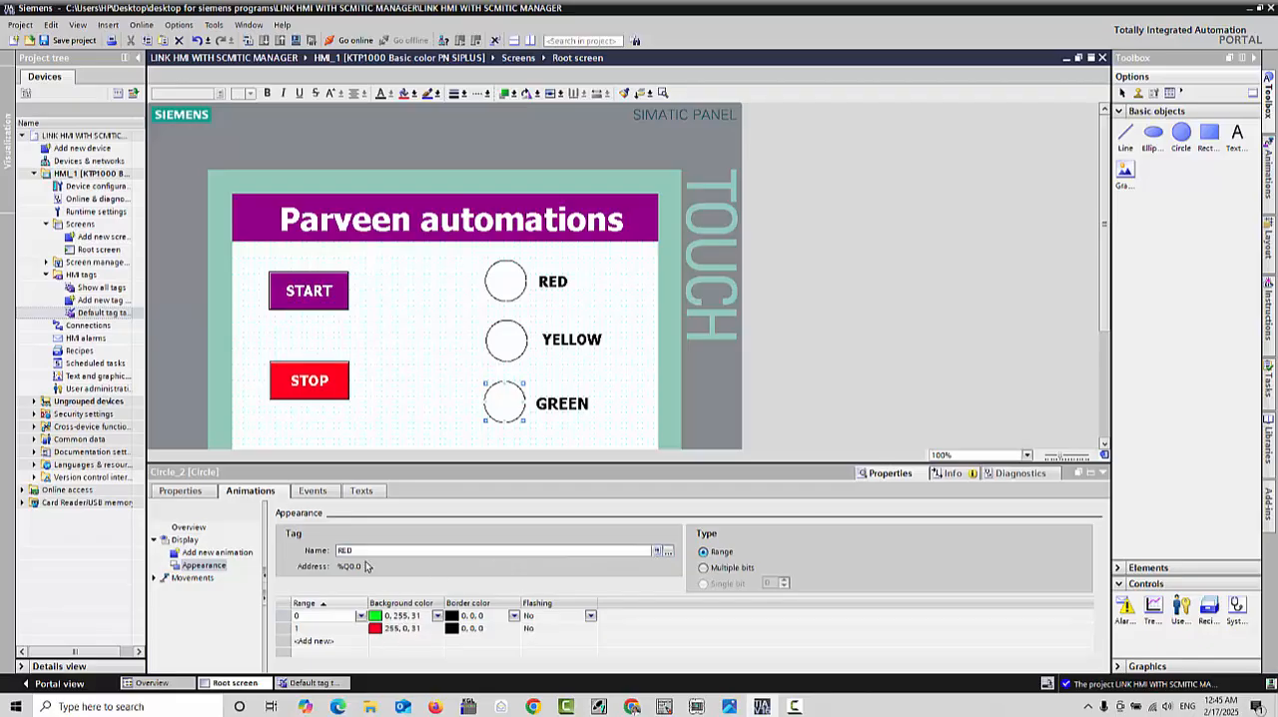
{"action": "left_click", "coordinate": [668, 552]}
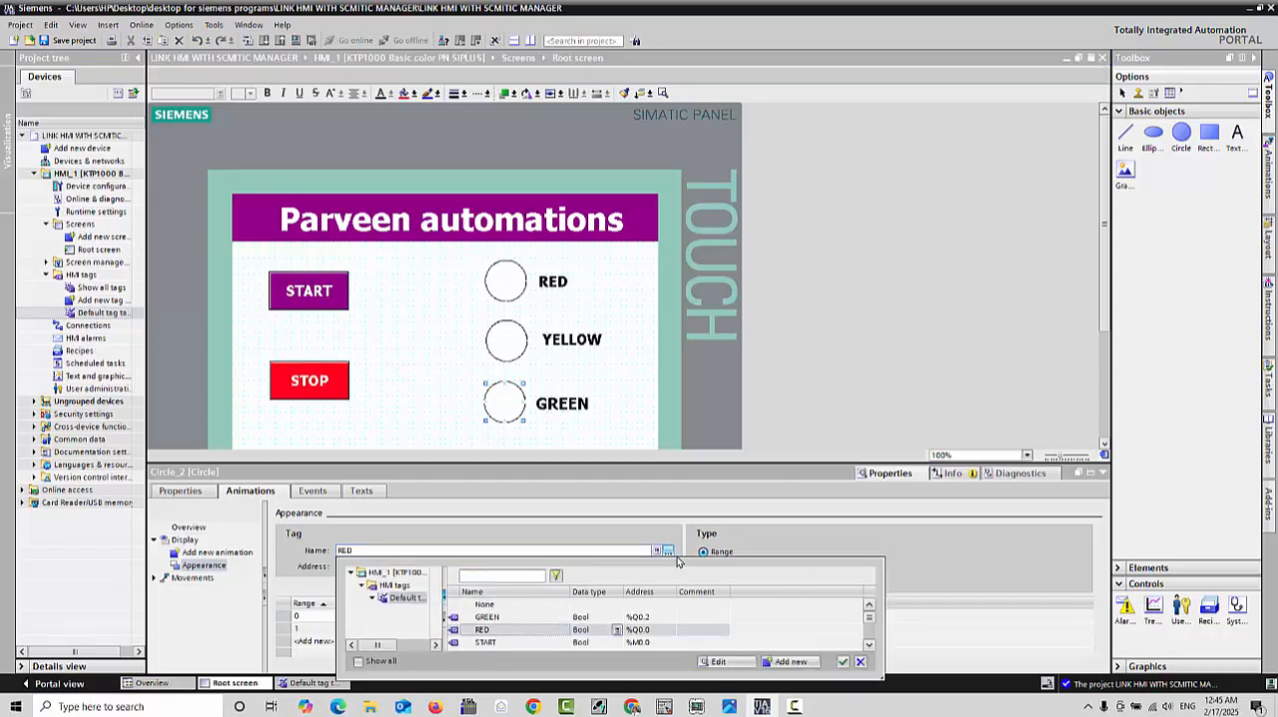
{"action": "left_click", "coordinate": [645, 618]}
{"action": "left_click", "coordinate": [843, 663]}
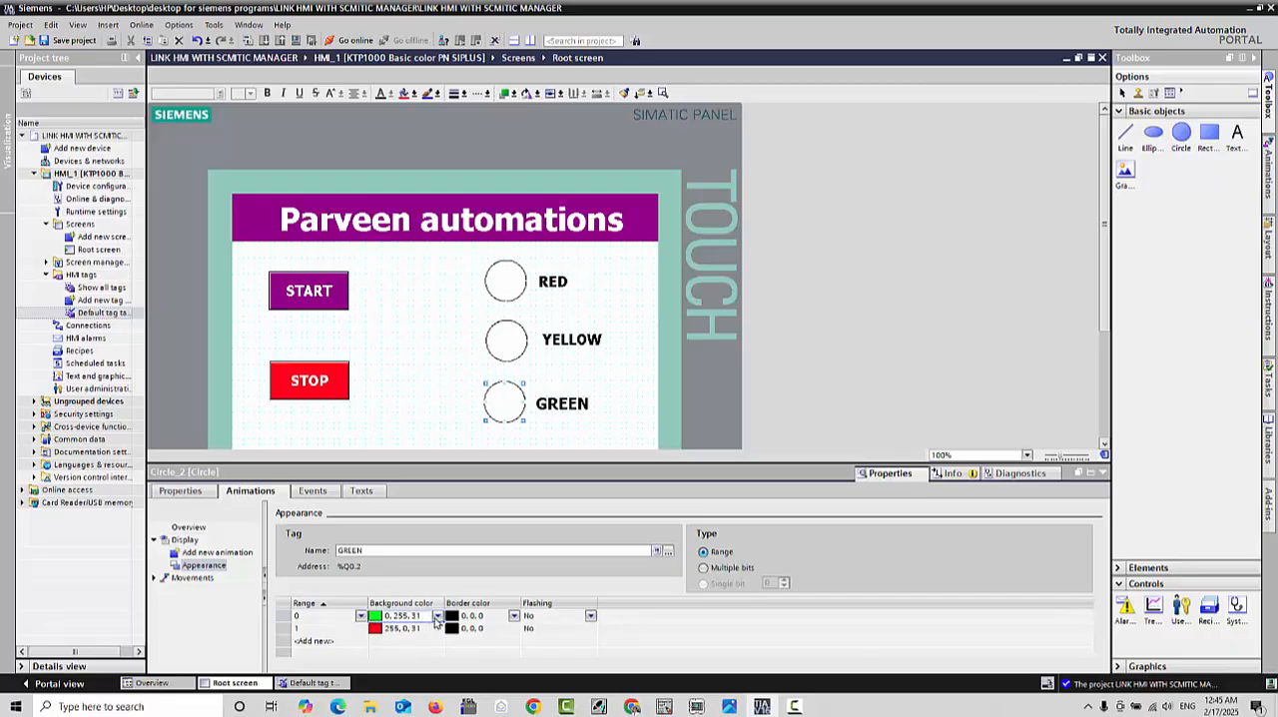
Step: Set the GREEN lamp's background colours to white (255, 255, 255) for range 0 and green (0, 255, 31) for range 1
{"action": "left_click", "coordinate": [437, 616]}
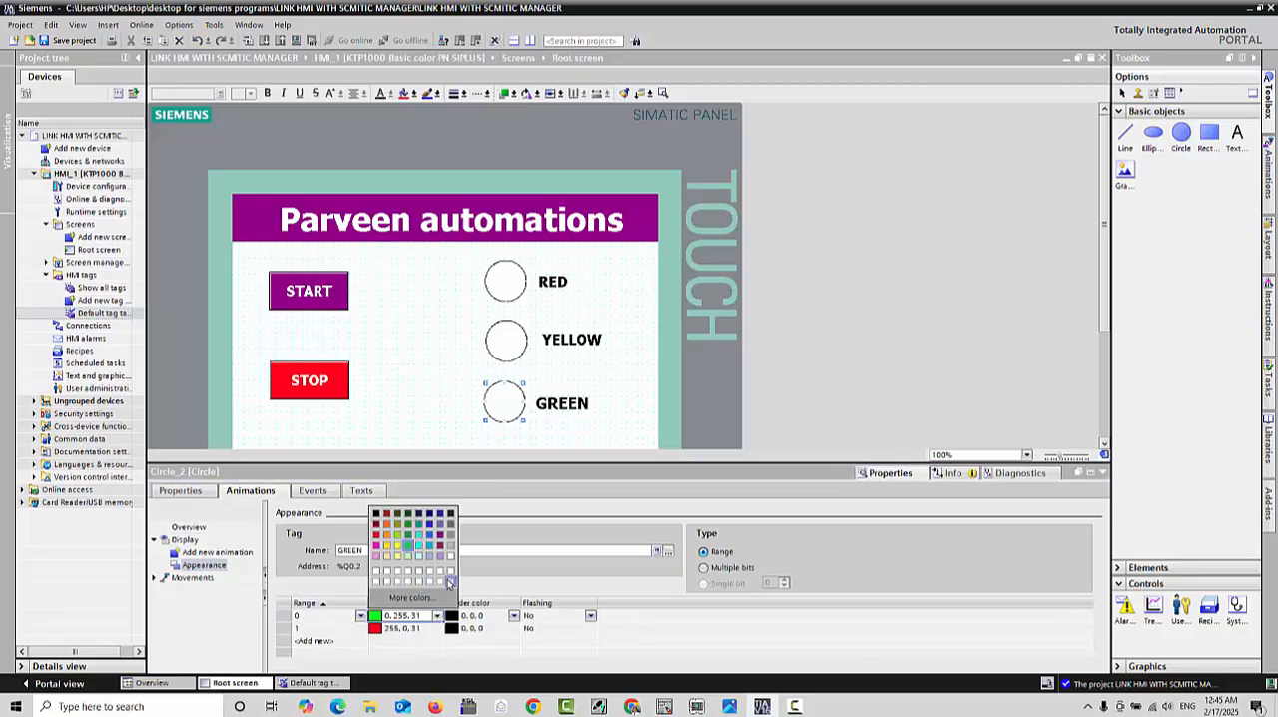
{"action": "left_click", "coordinate": [441, 576]}
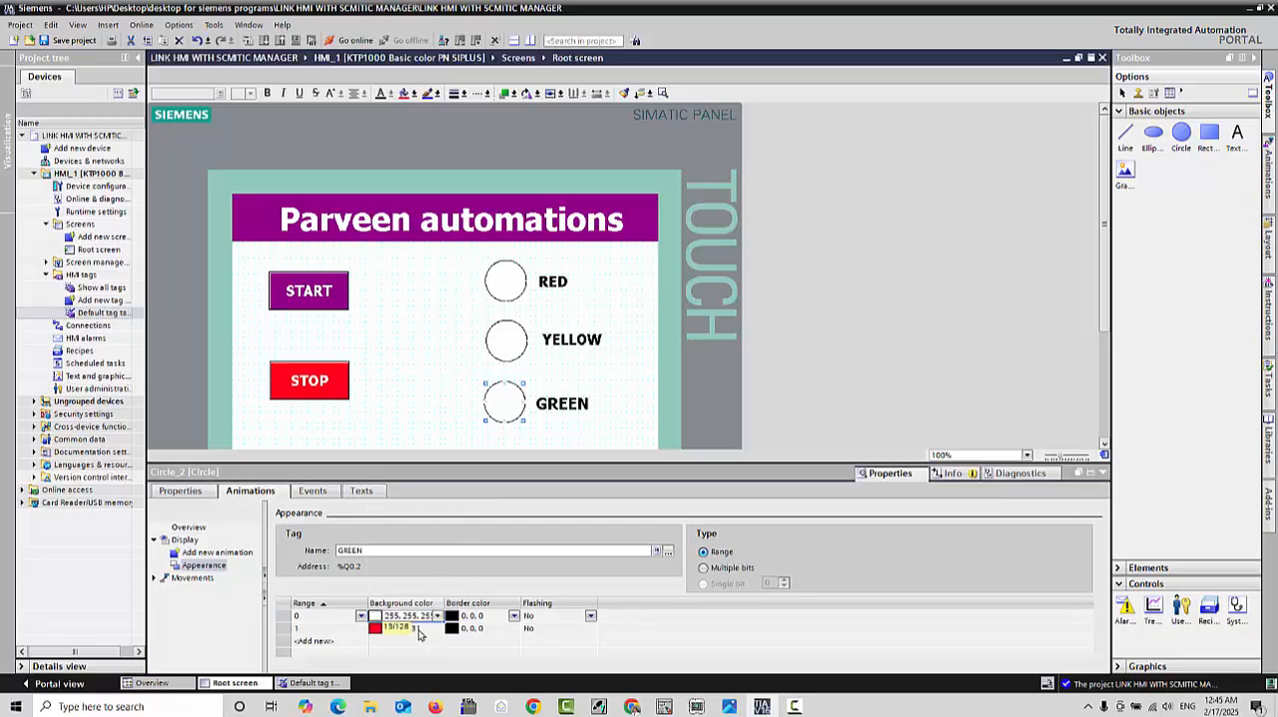
{"action": "left_click", "coordinate": [420, 630]}
{"action": "left_click", "coordinate": [438, 628]}
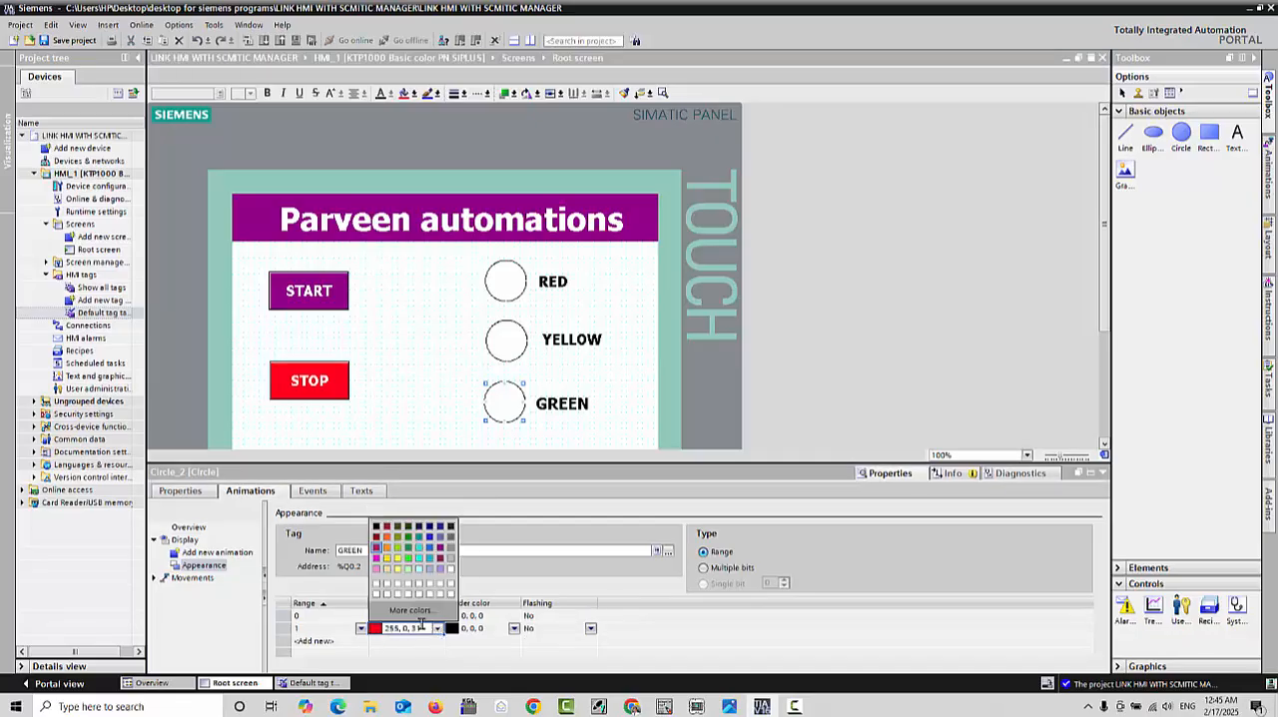
{"action": "left_click", "coordinate": [408, 566]}
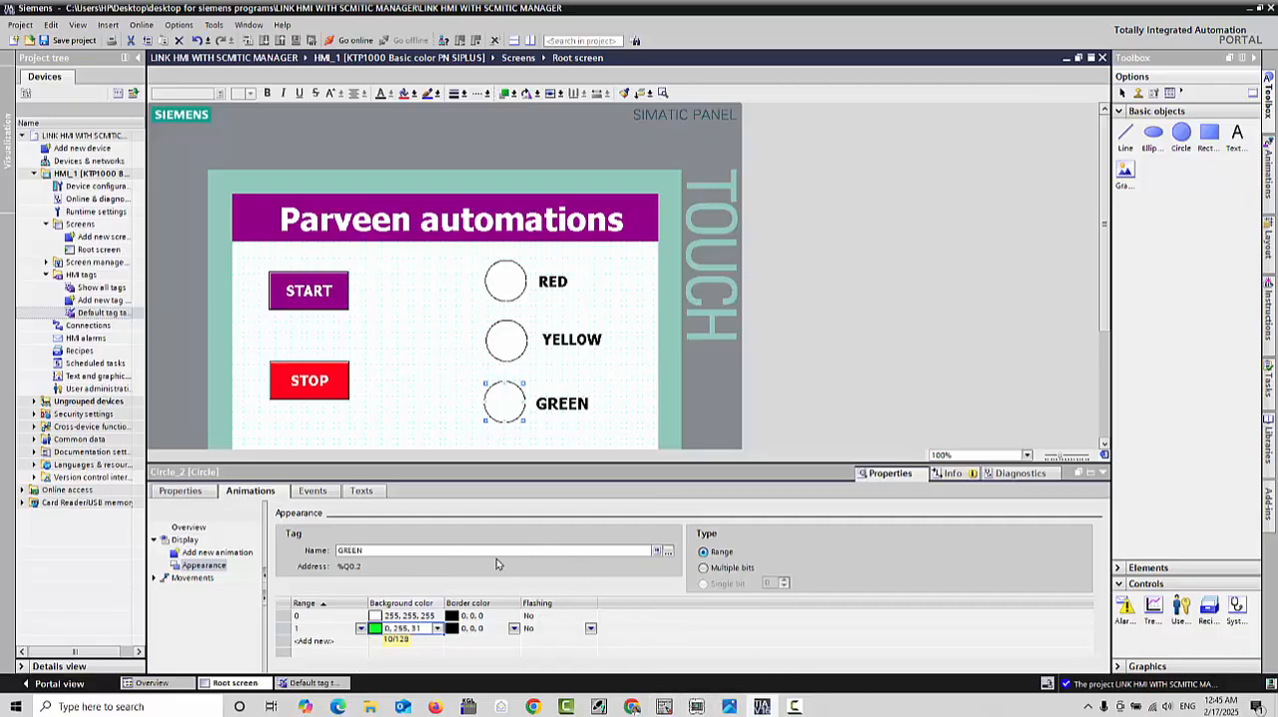
Step: Start the HMI runtime simulation of the Root screen and minimize TIA Portal to reach the LAD/STL/FBD editor
{"action": "left_click", "coordinate": [427, 396]}
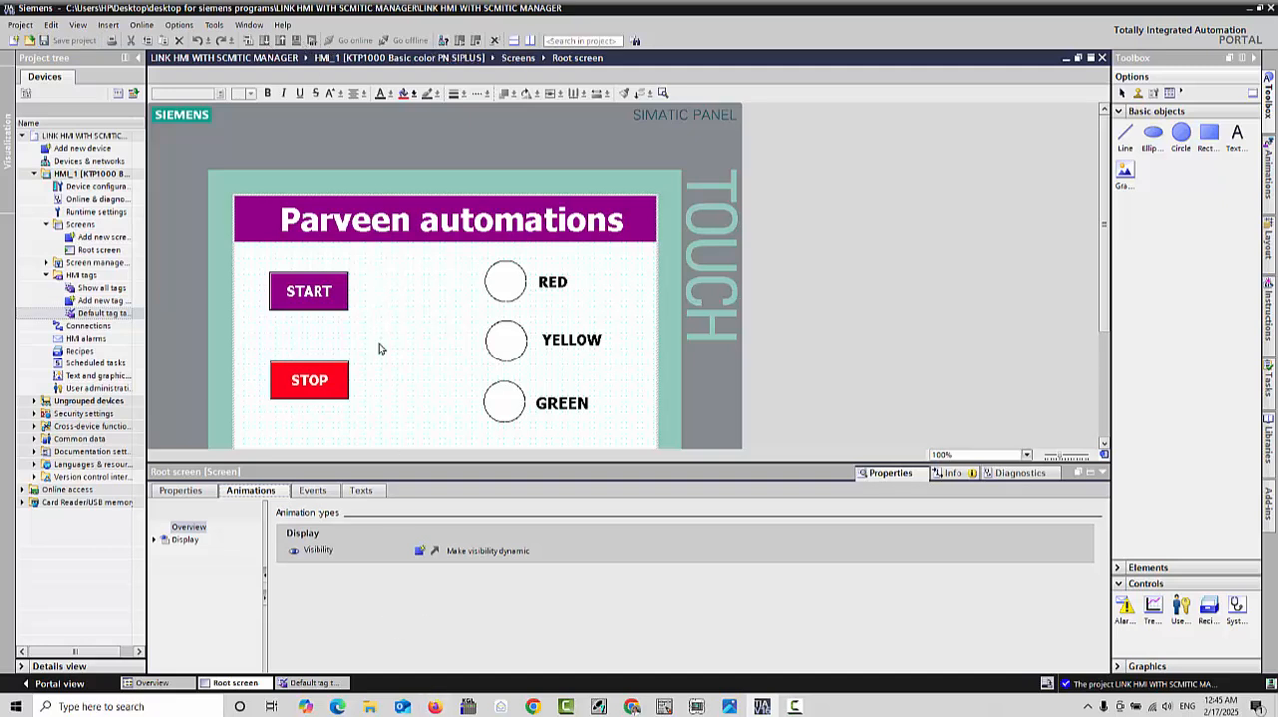
{"action": "left_click", "coordinate": [293, 41]}
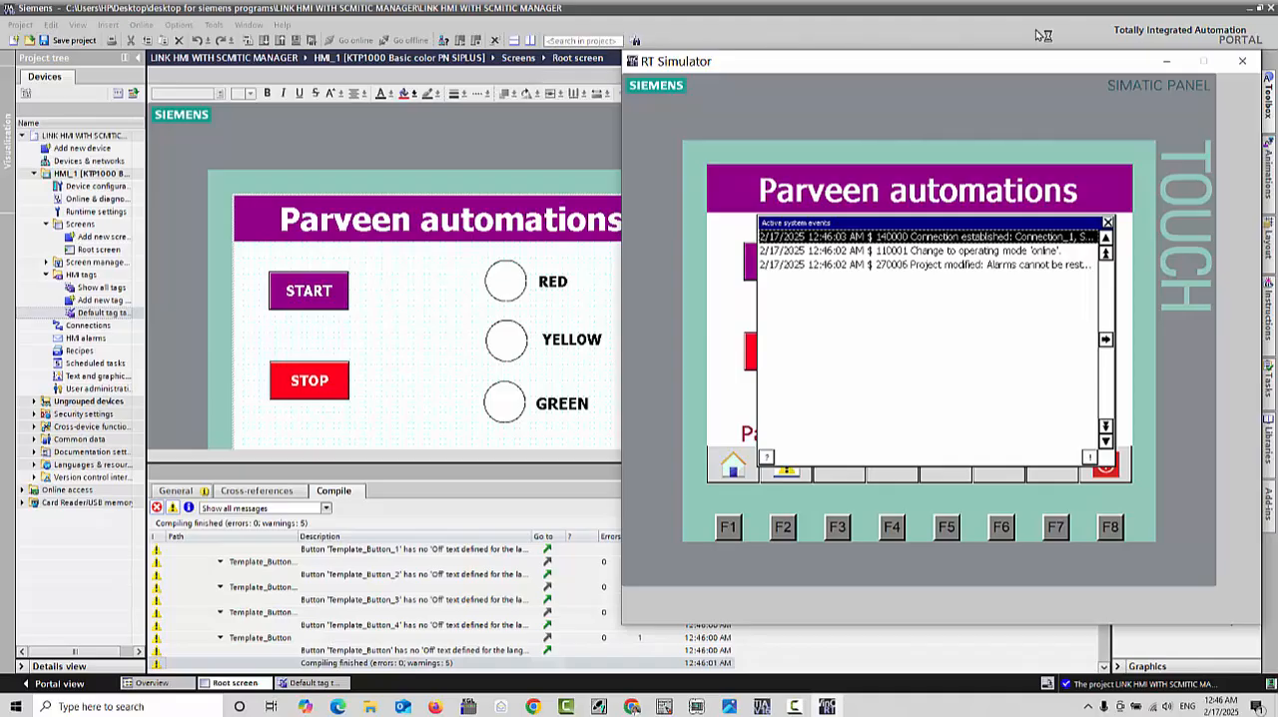
{"action": "left_click", "coordinate": [1254, 12]}
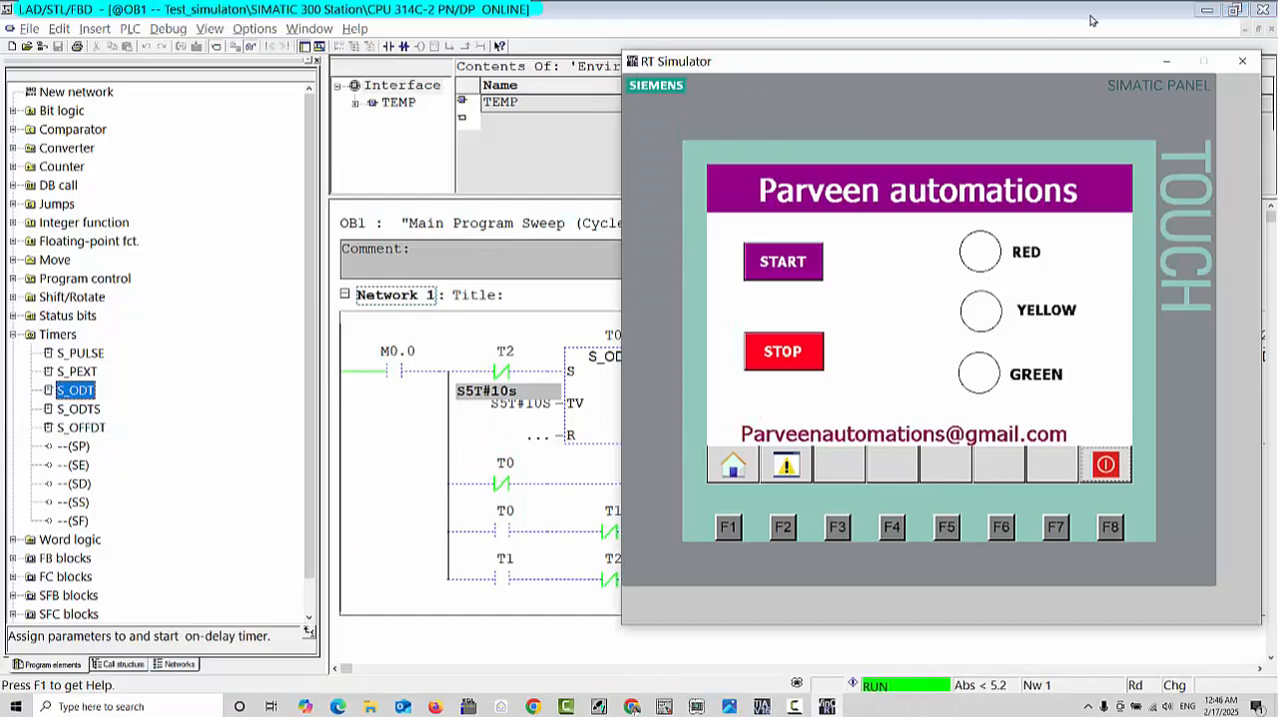
Step: Arrange the LAD/STL/FBD and RT Simulator windows side by side, narrowing the program elements pane and widening the ladder window
{"action": "left_click", "coordinate": [1234, 10]}
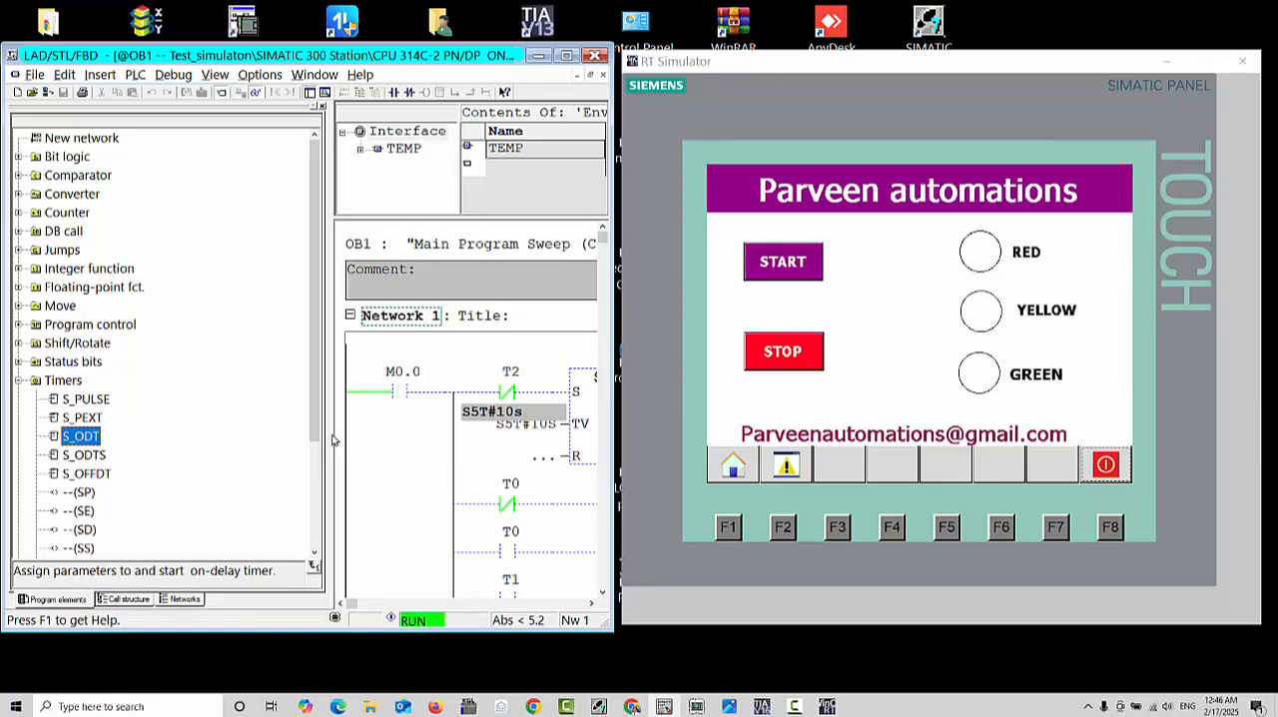
{"action": "left_click_drag", "start_coordinate": [333, 439], "coordinate": [168, 439]}
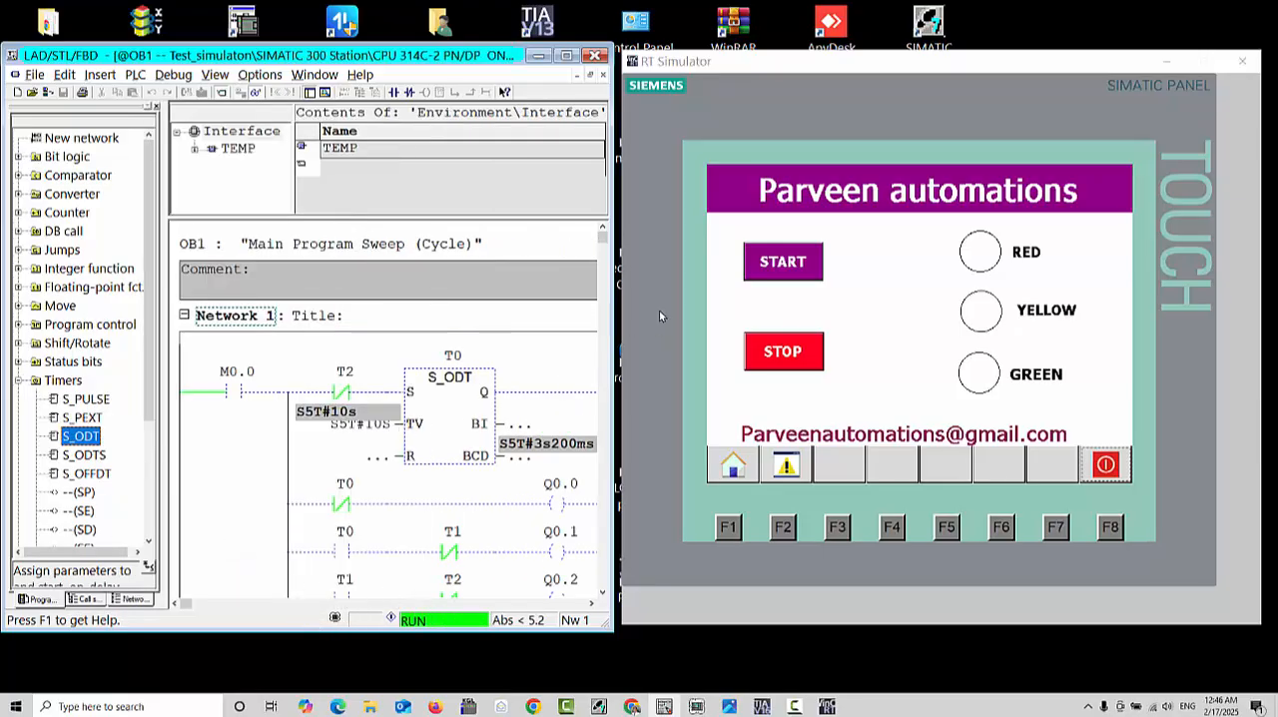
{"action": "left_click_drag", "start_coordinate": [879, 58], "coordinate": [1003, 58]}
{"action": "left_click_drag", "start_coordinate": [614, 397], "coordinate": [748, 400]}
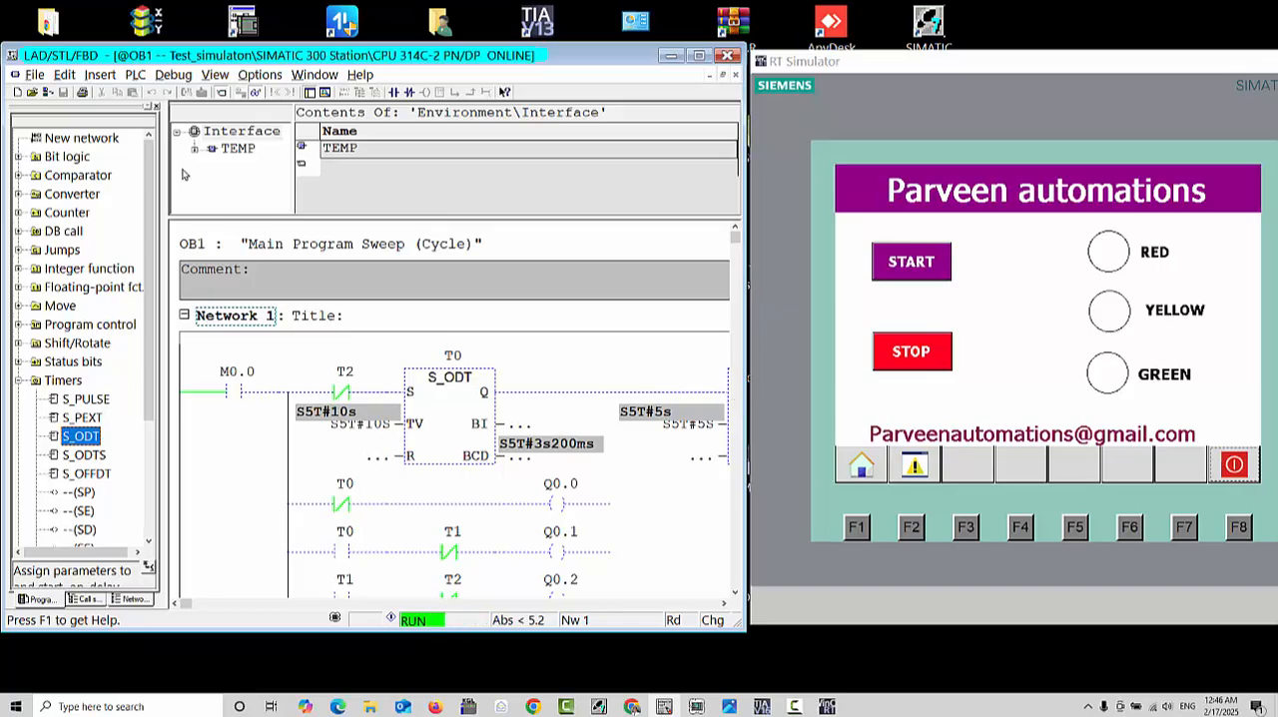
Step: Set the ladder program's zoom factor to 150%
{"action": "left_click", "coordinate": [215, 74]}
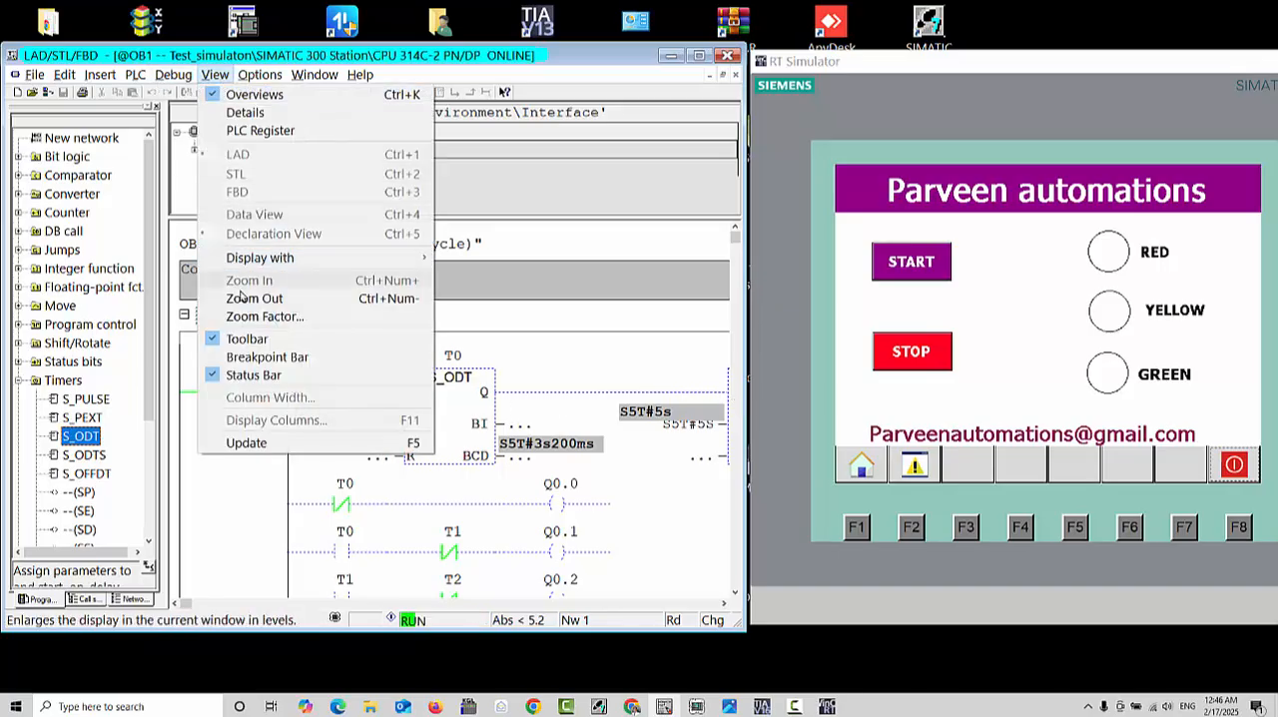
{"action": "left_click", "coordinate": [250, 316]}
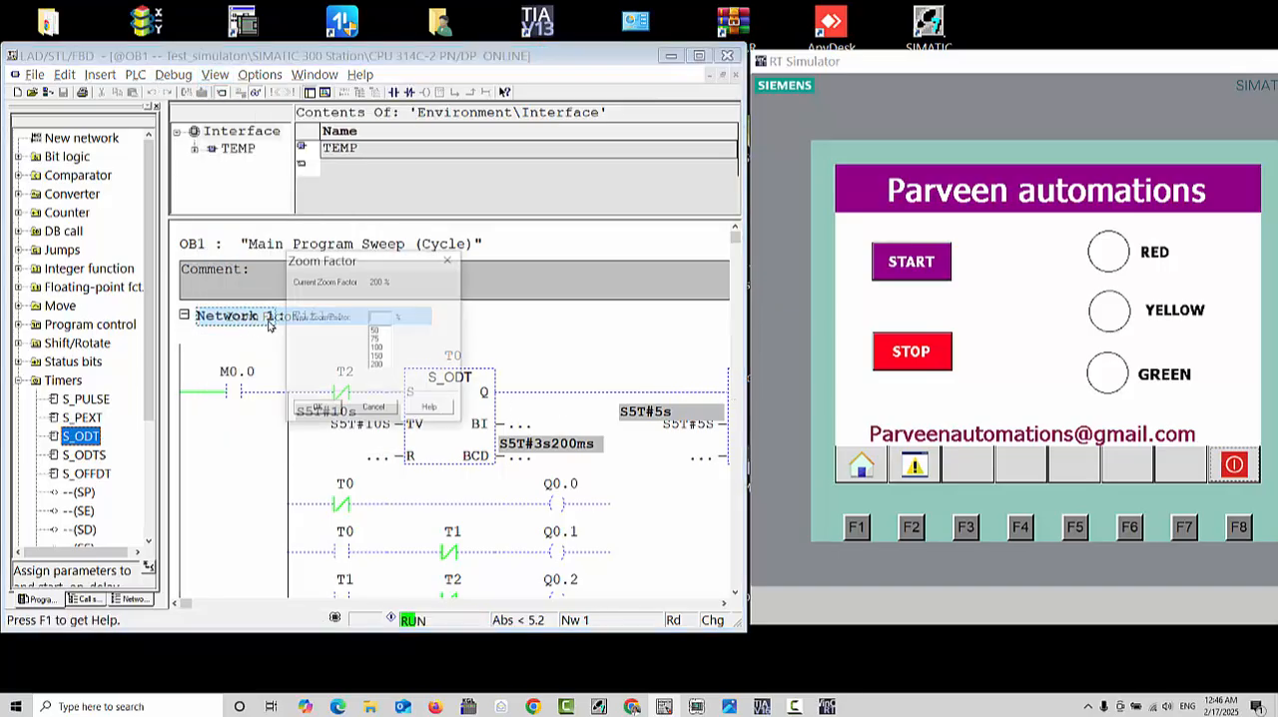
{"action": "left_click", "coordinate": [380, 356]}
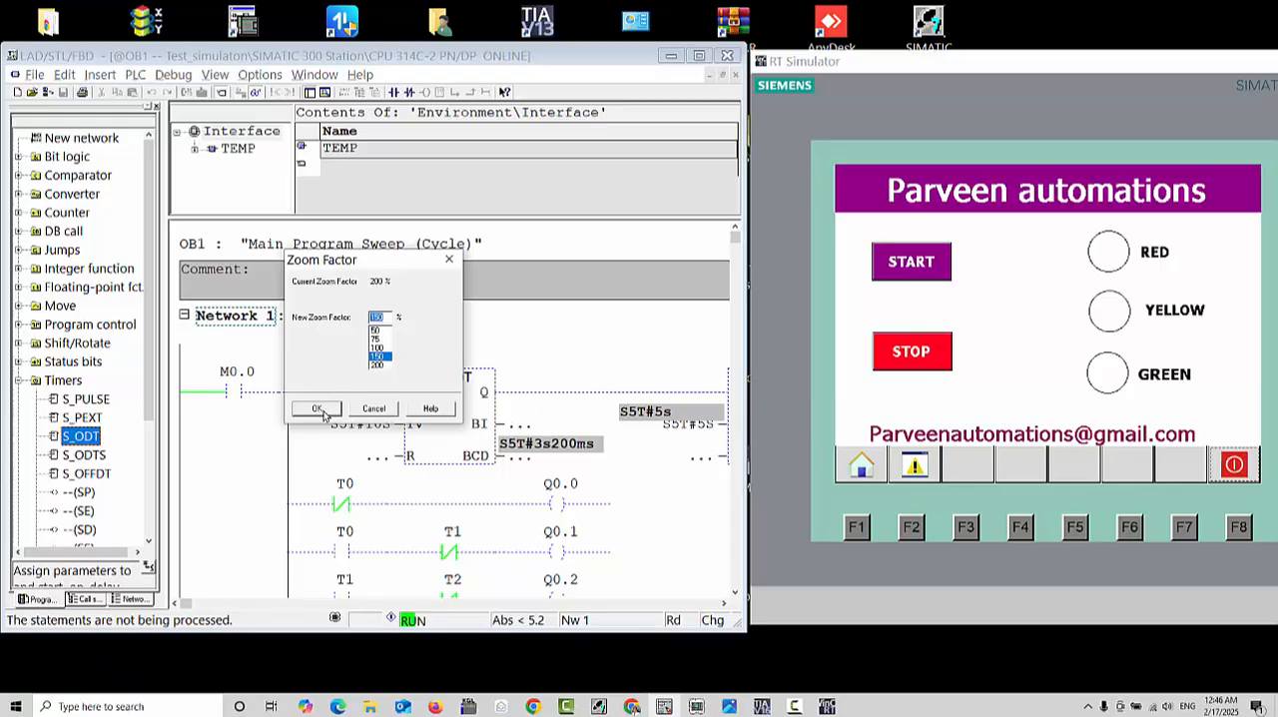
{"action": "left_click", "coordinate": [317, 410]}
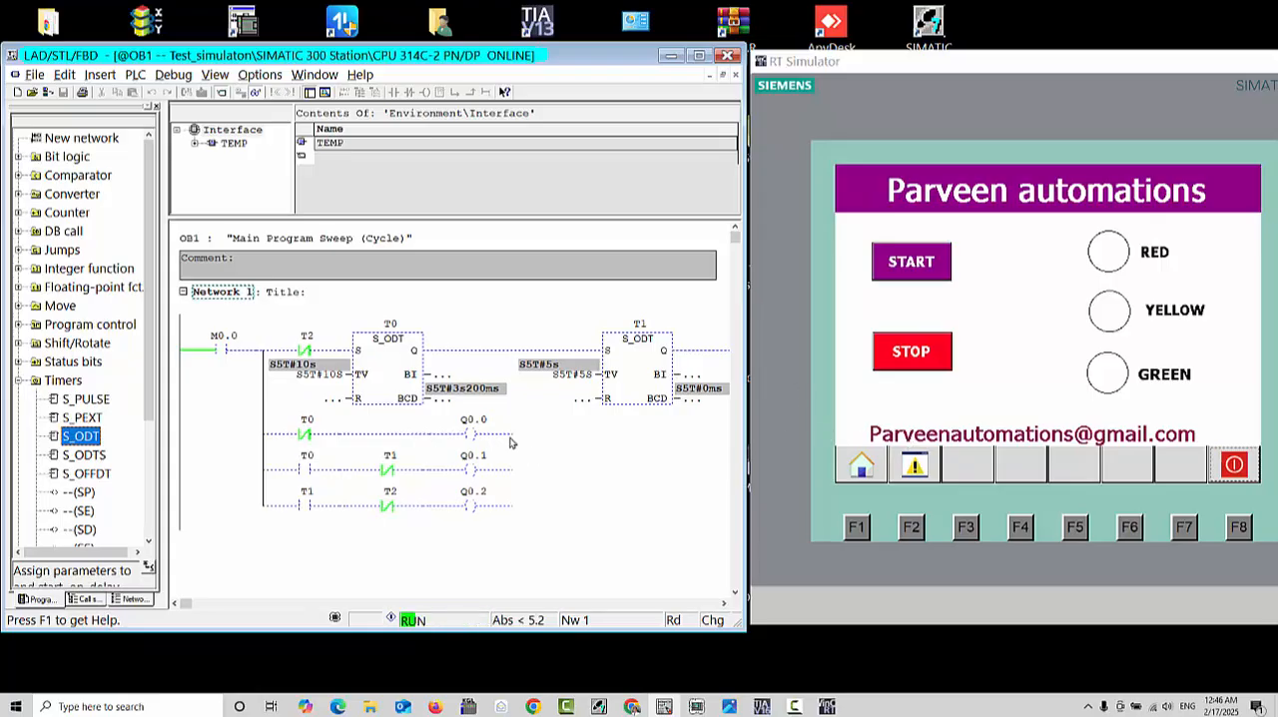
Step: Test the traffic light sequence in the RT Simulator by operating START and, after the lamps have cycled, STOP
{"action": "left_click", "coordinate": [915, 264]}
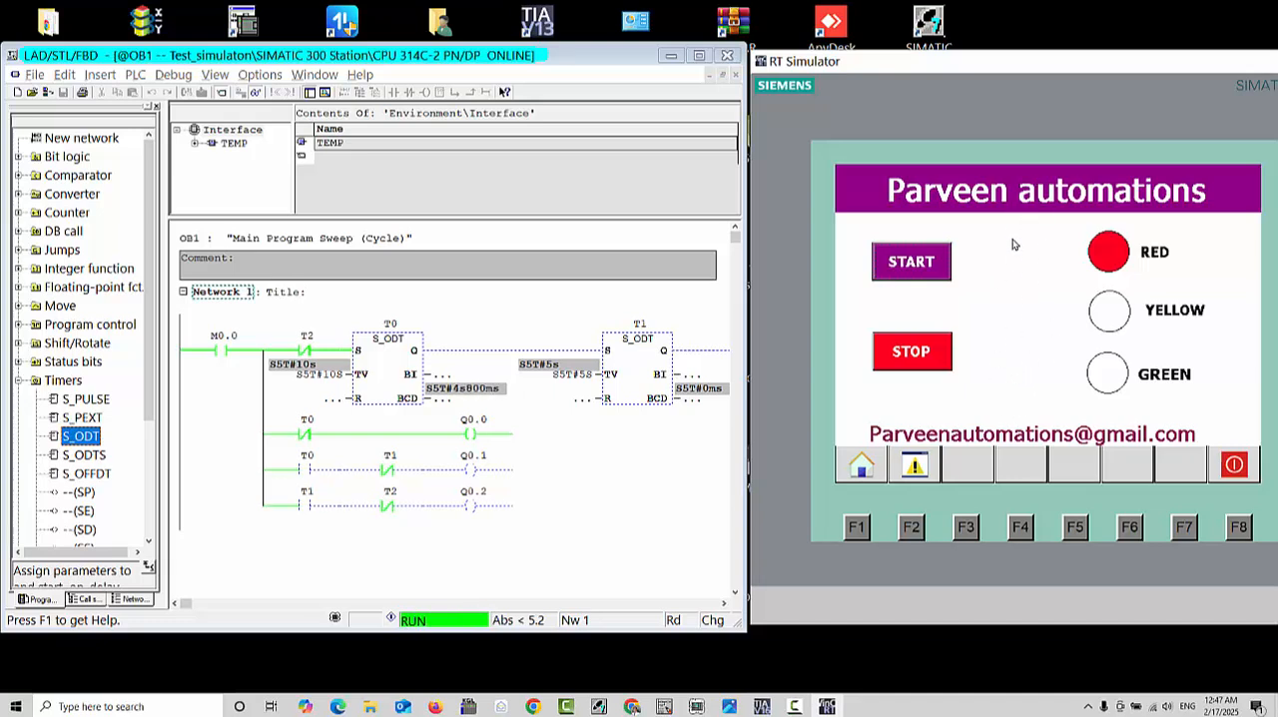
{"action": "left_click", "coordinate": [941, 356]}
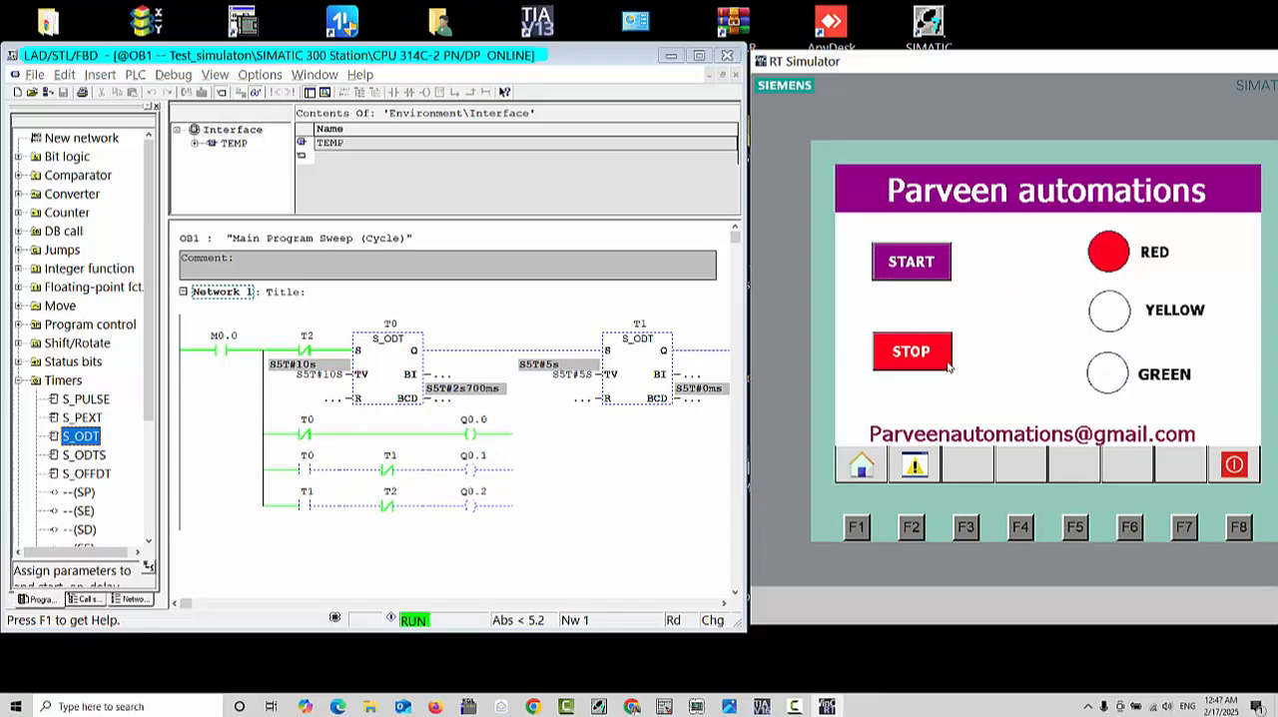